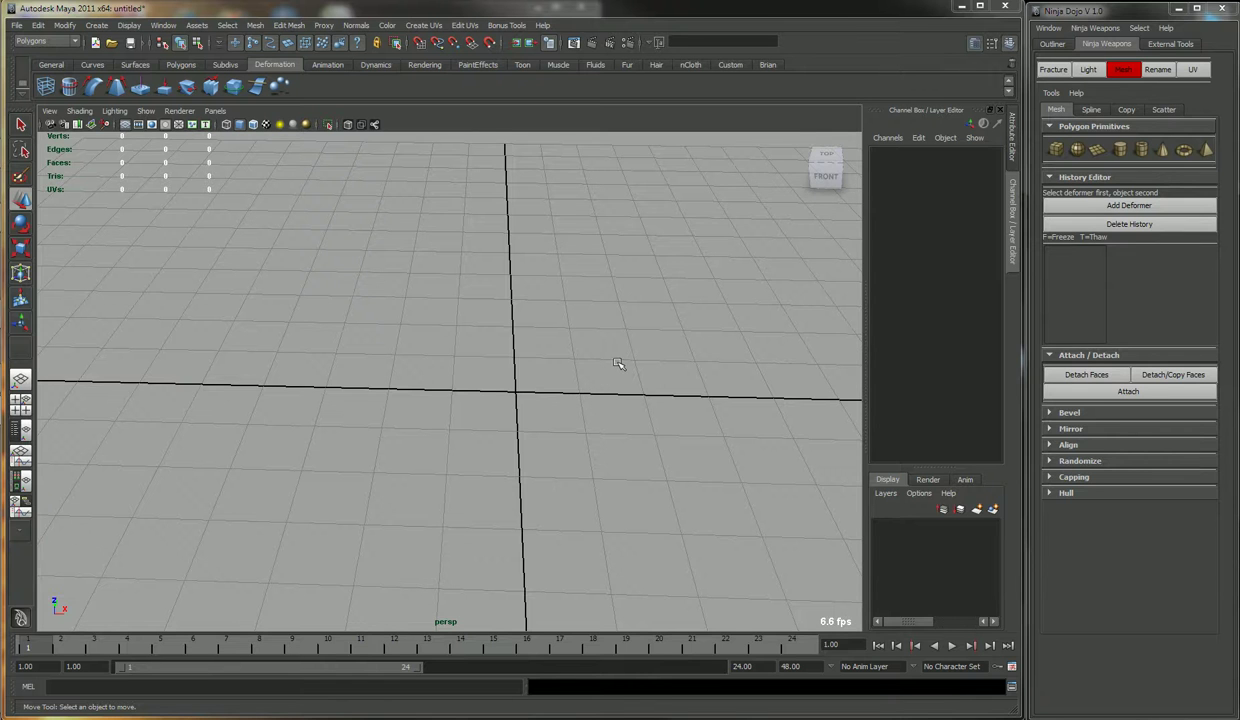
Reload the Ninja Dojo Mesh tools and create a polygon sphere at the origin
middle_click_drag(616, 362, 549, 373, "alt")
left_click_drag(553, 375, 559, 372, "alt")
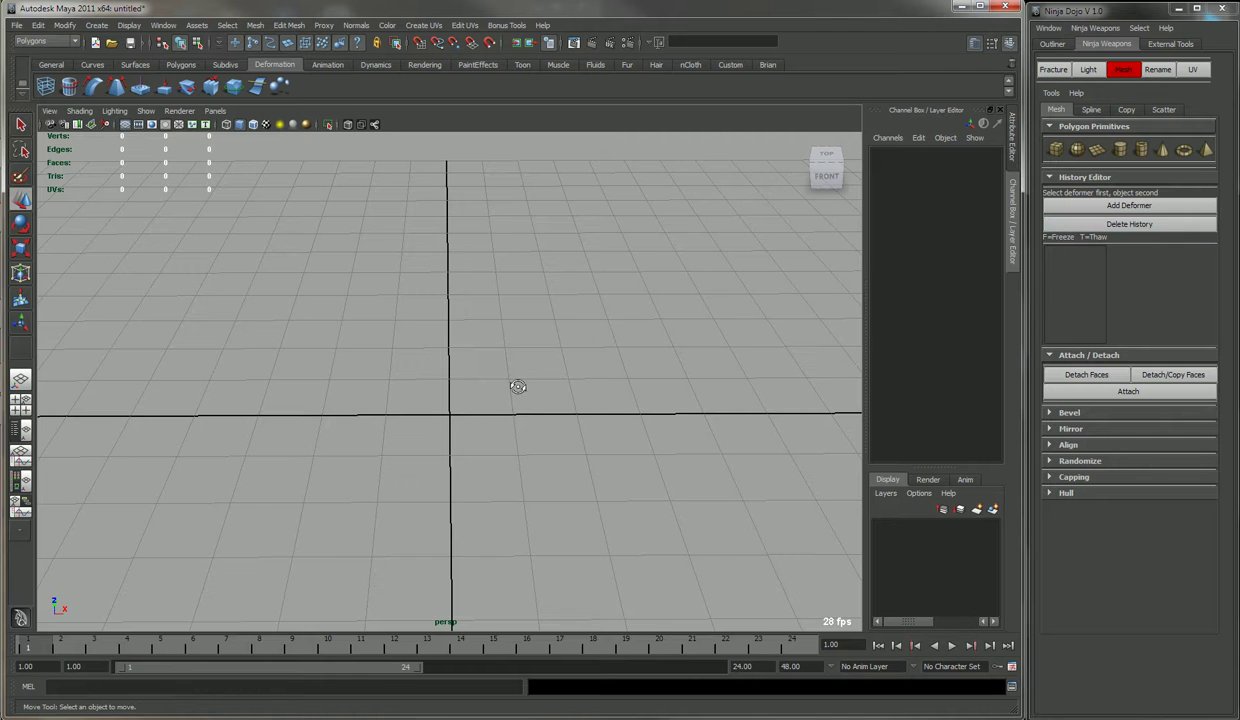
left_click_drag(515, 385, 548, 363, "alt")
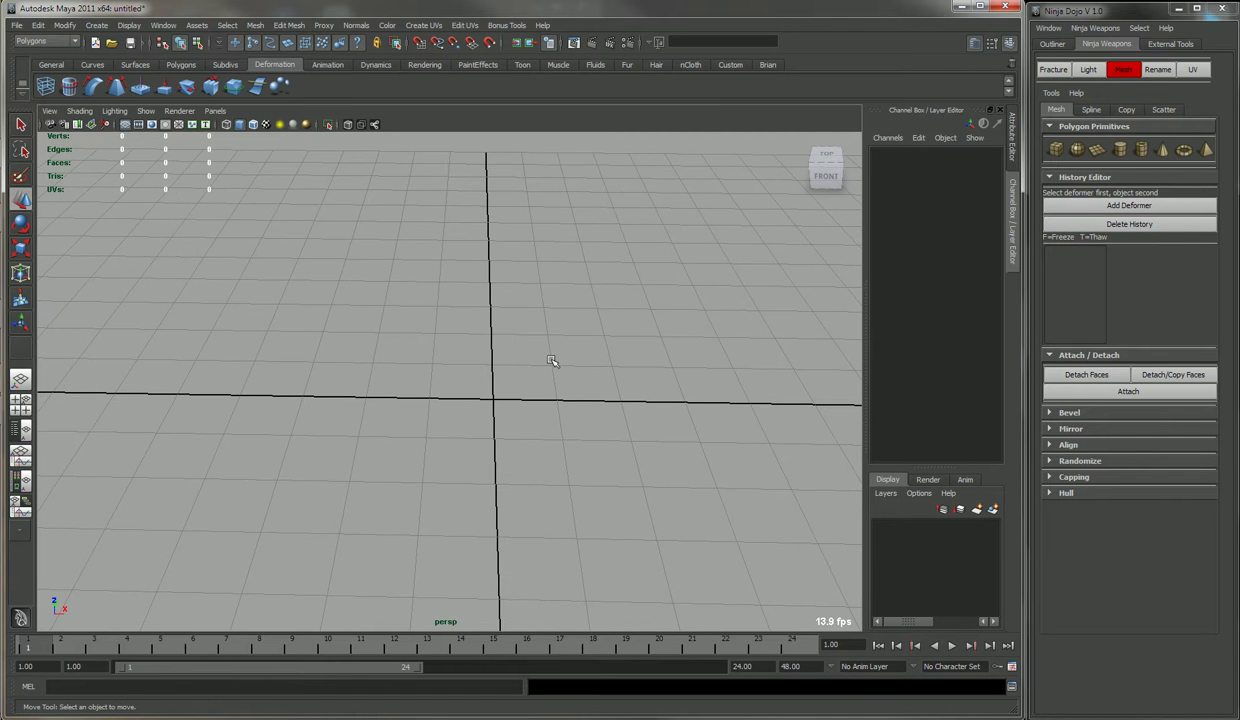
left_click(1124, 72)
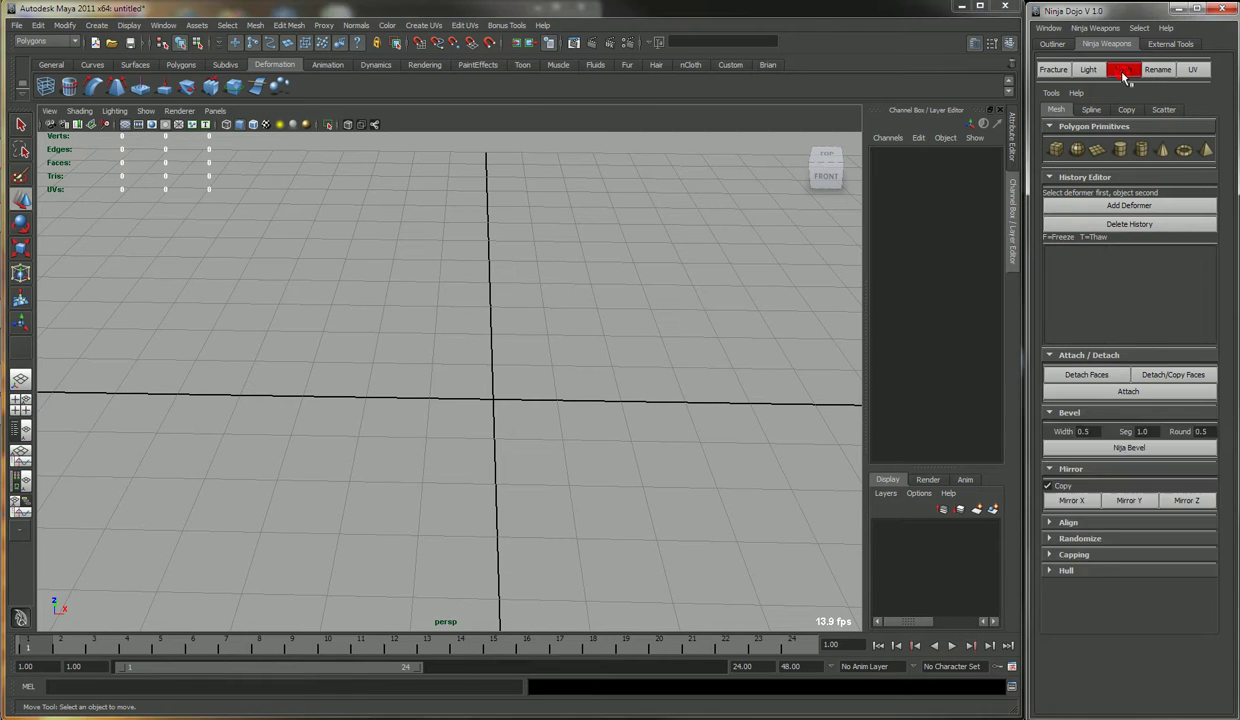
left_click(1082, 152)
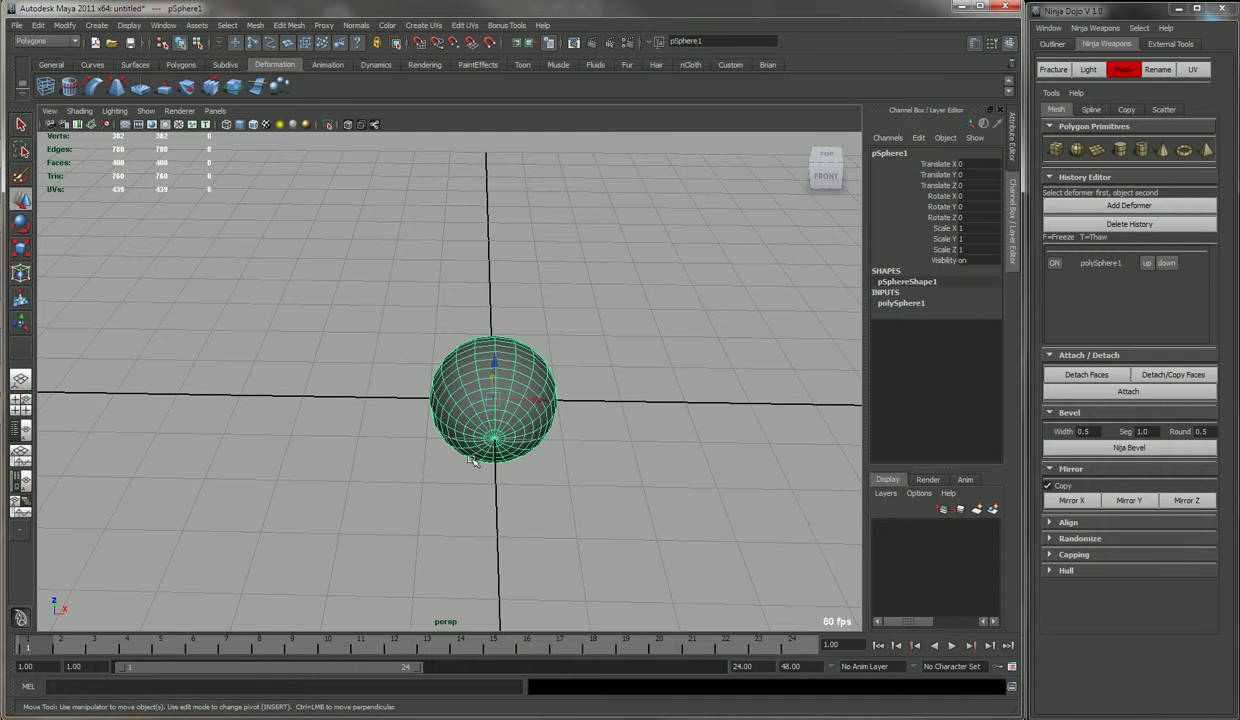
mouse_move(470, 450)
left_mouse_down("alt")
mouse_move(542, 408)
mouse_move(469, 447)
left_mouse_up("alt")
right_click_drag(469, 447, 534, 427, "alt")
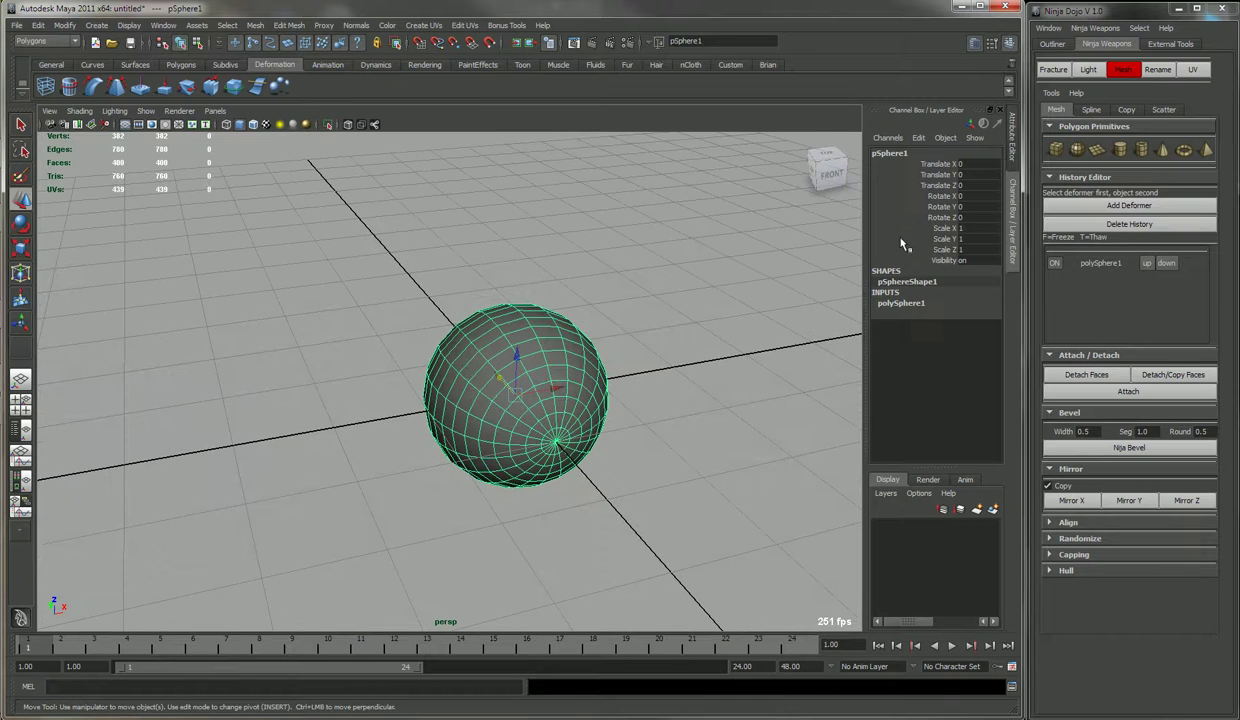
Apply a lattice deformer to the selected sphere
left_click(908, 303)
left_click(695, 388)
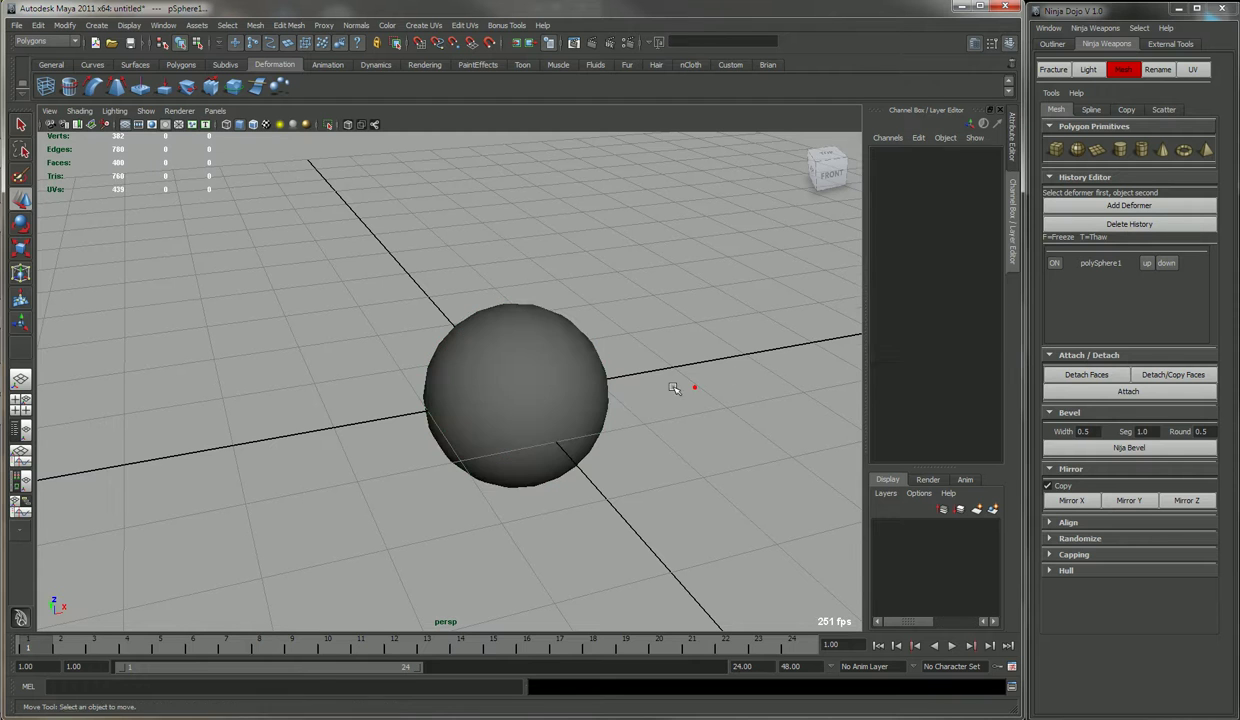
left_click(555, 374)
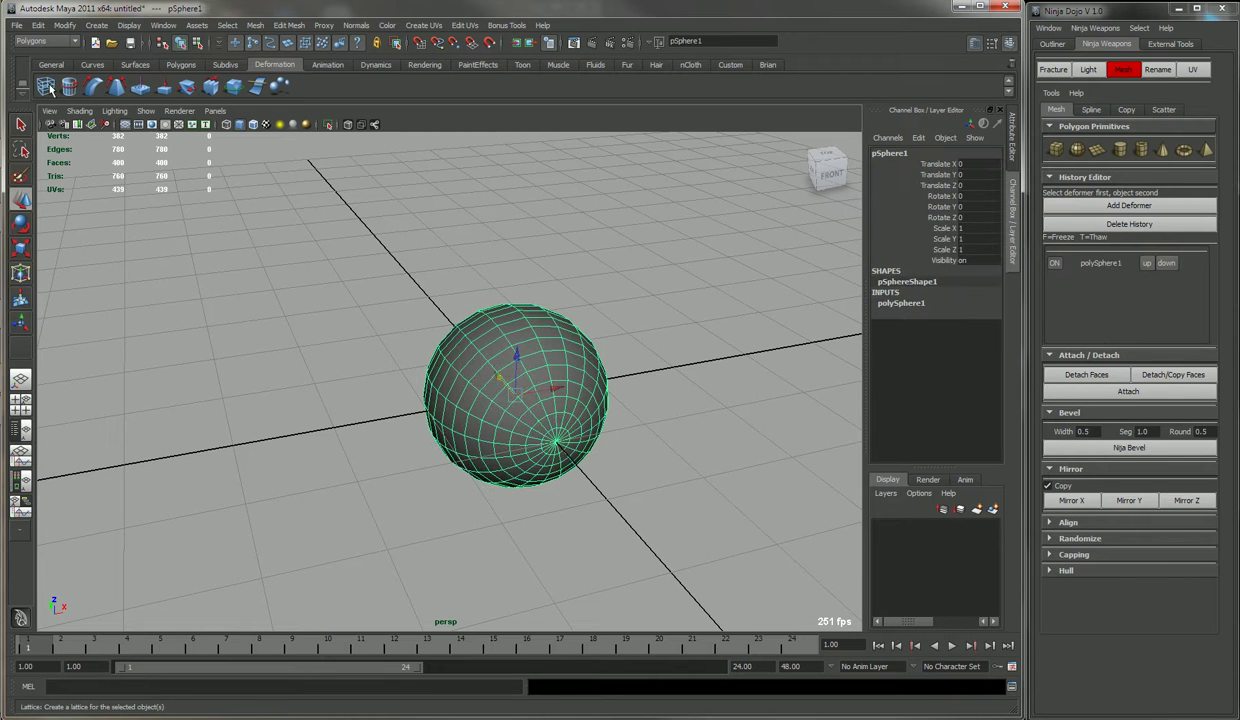
left_click(50, 87)
Select the lattice points along one outer edge and move them about 2.8 cm in X and 2.43 cm in Z
left_click_drag(605, 335, 703, 358, "alt")
left_click_drag(678, 305, 650, 313, "alt")
right_click_drag(650, 313, 643, 279)
left_click_drag(644, 279, 604, 408, "alt")
left_click_drag(667, 325, 852, 332)
left_click_drag(808, 290, 826, 136)
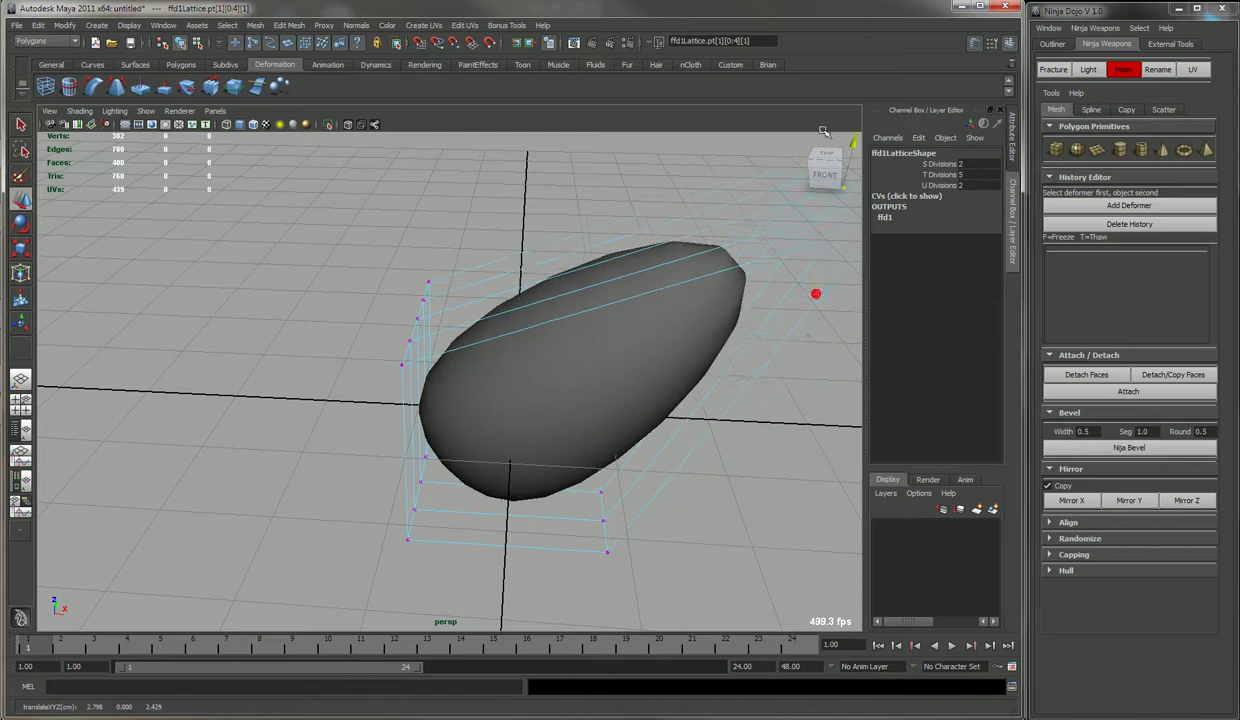
Select the deformed sphere and switch its ffd1 deformer off and on several times in the History Editor
left_click(589, 309)
left_click_drag(588, 309, 532, 398, "alt")
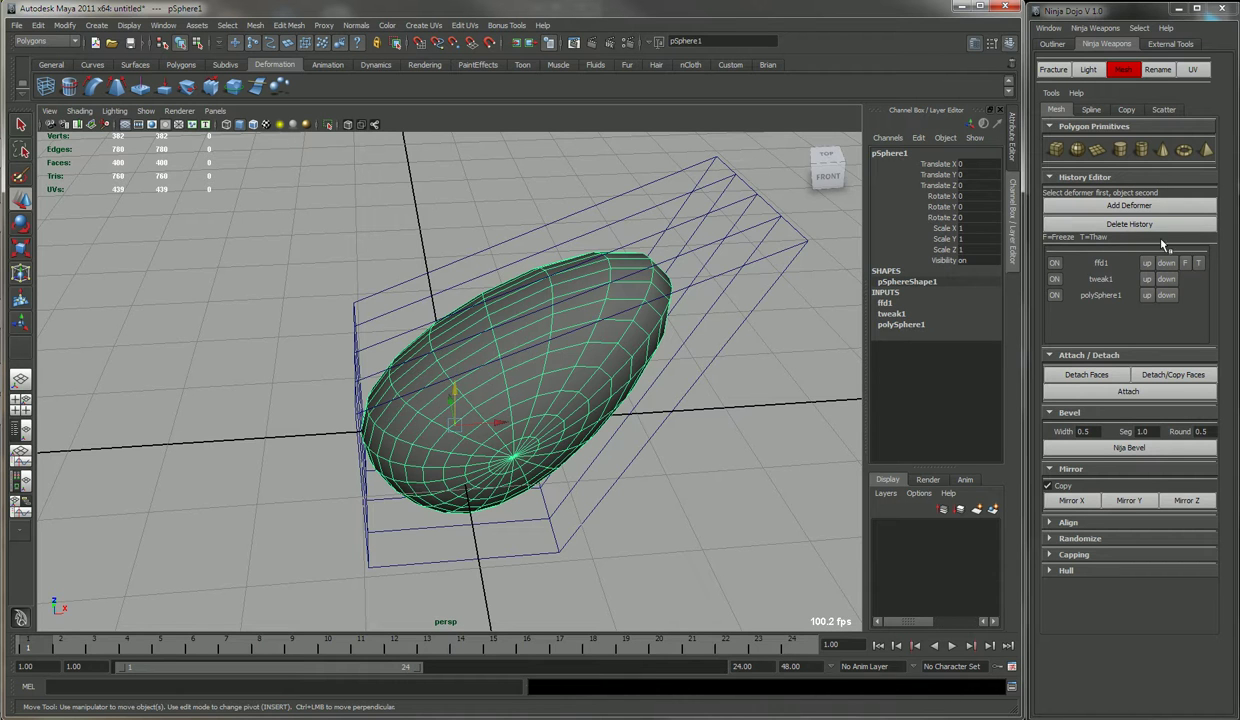
left_click(1056, 263)
left_click(1056, 263)
left_click(1056, 263)
left_click(1056, 263)
left_click(1056, 263)
left_click(1056, 263)
Freeze the sphere's ffd1 deformer and thaw it again in the History Editor
left_click(1187, 264)
left_click(1207, 263)
left_click(1200, 263)
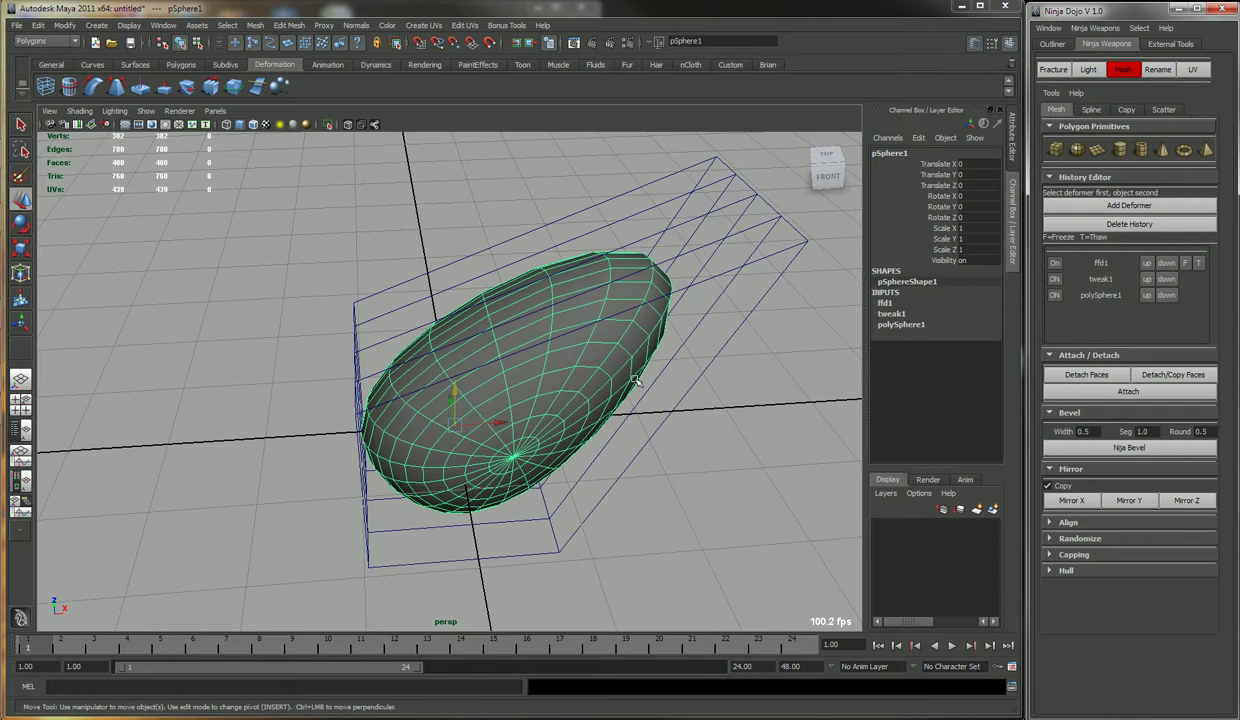
left_click(686, 435)
left_click(561, 403)
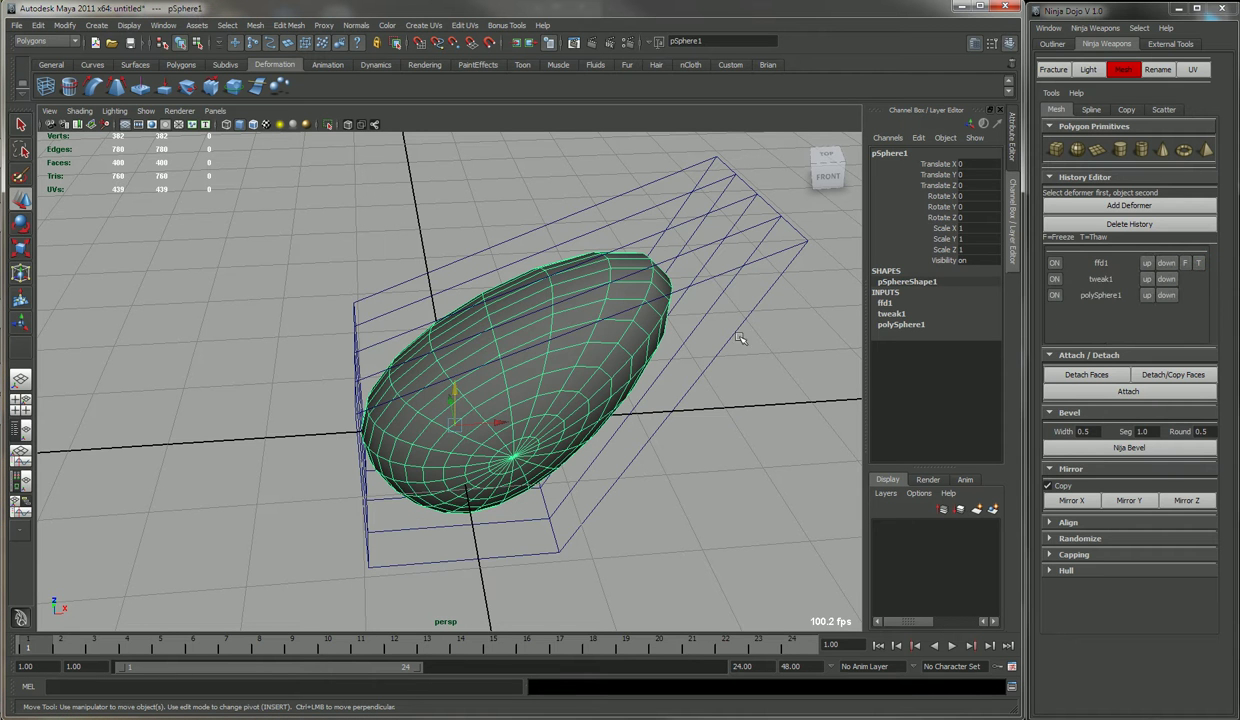
Hide the sphere and its lattice, and create a polygon cube at the origin
left_click(642, 436)
left_click(555, 406)
left_click_drag(625, 464, 588, 437, "alt")
right_click_drag(603, 407, 542, 403, "alt")
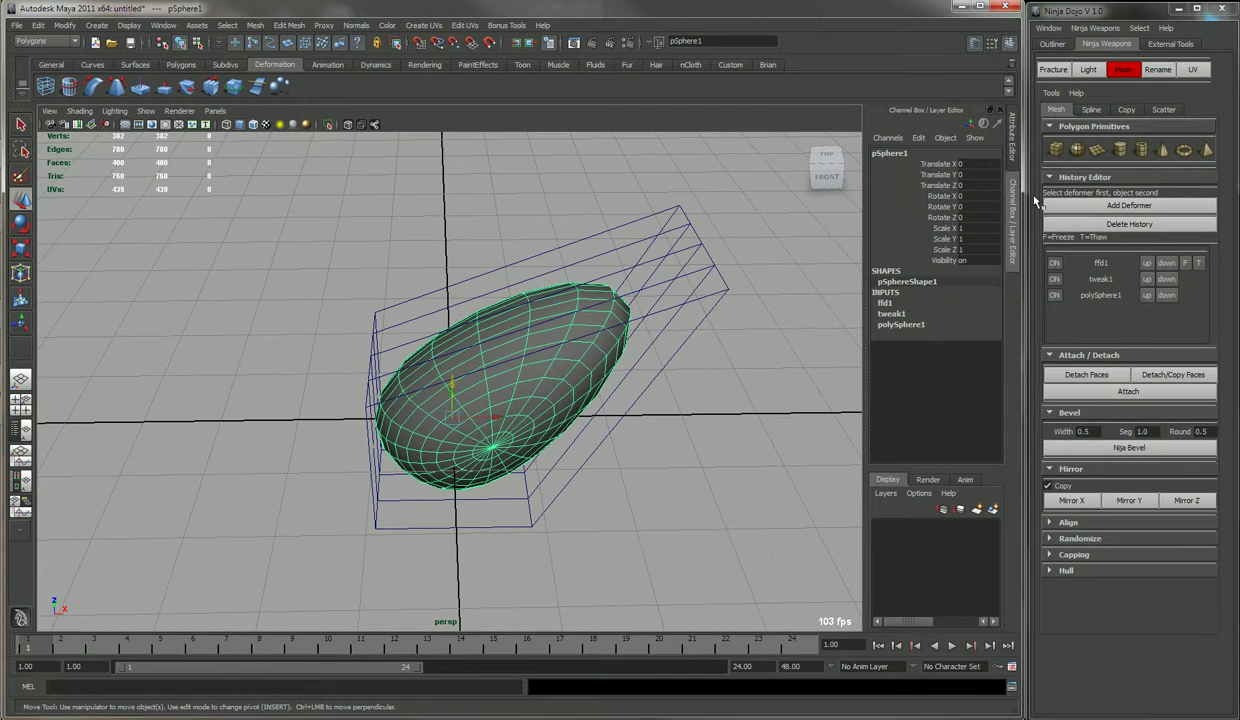
left_click(1056, 148)
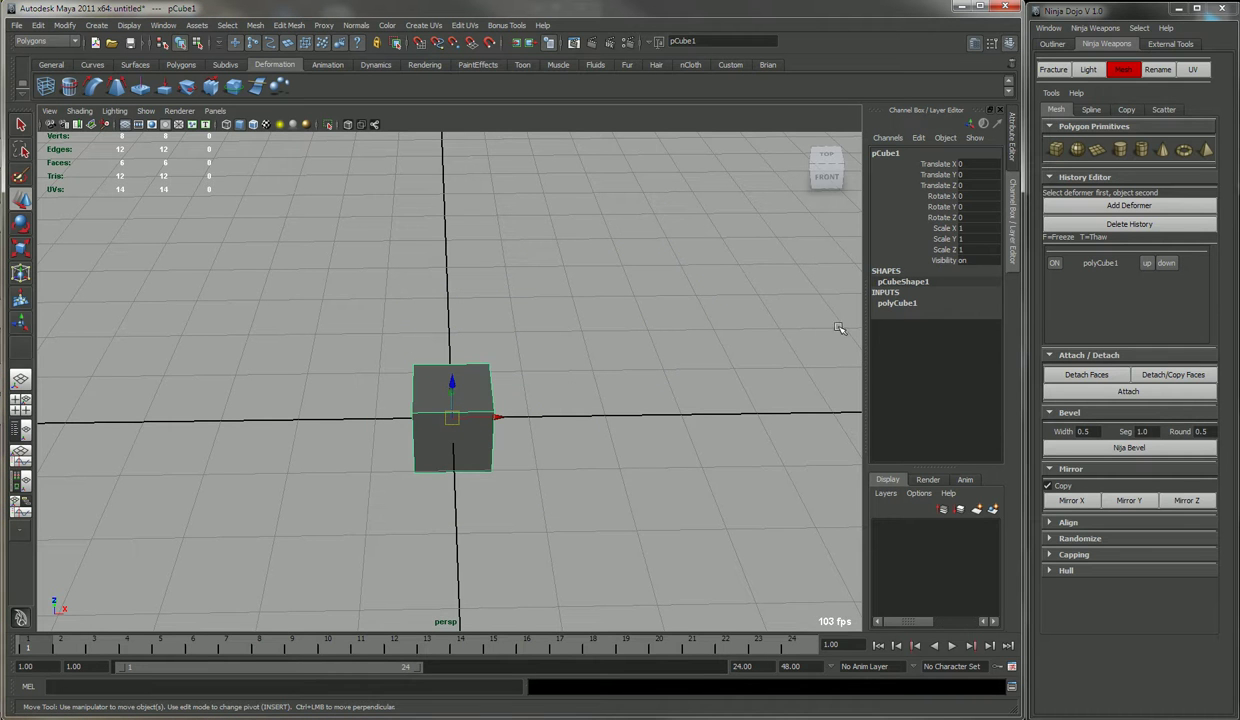
Set the cube's width, height and depth subdivisions to 10
left_click(912, 303)
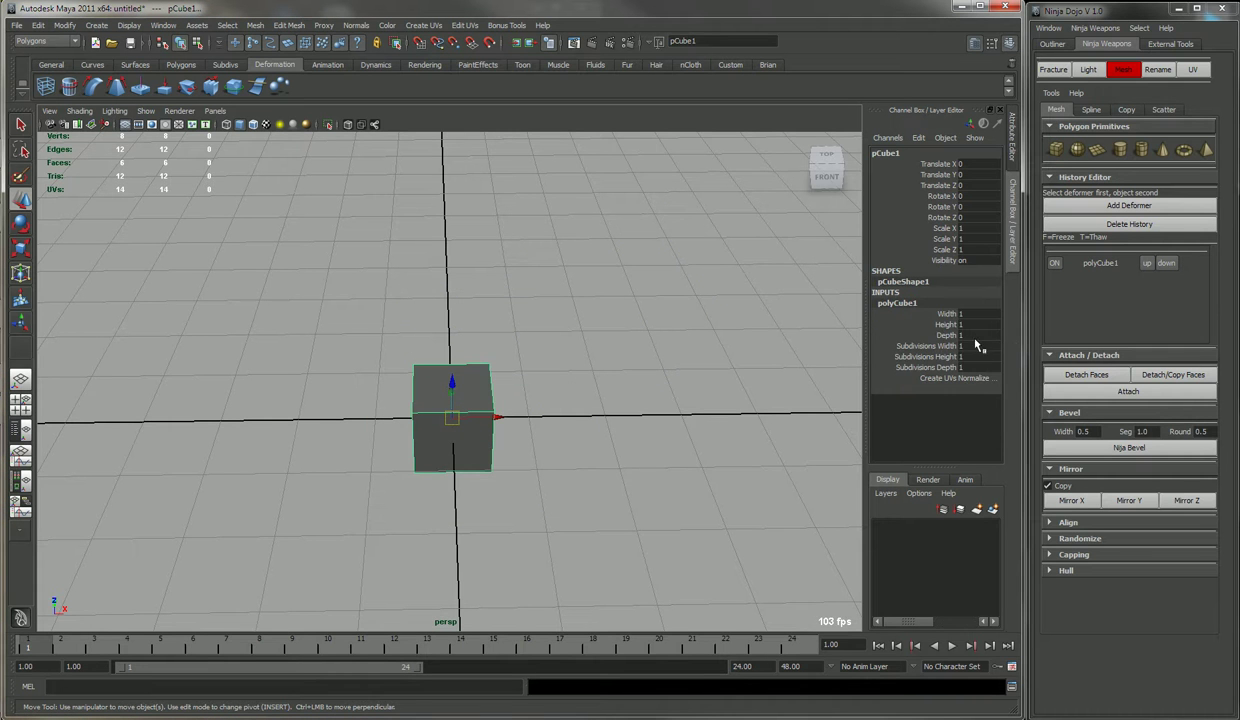
left_click_drag(950, 345, 965, 367)
key("1")
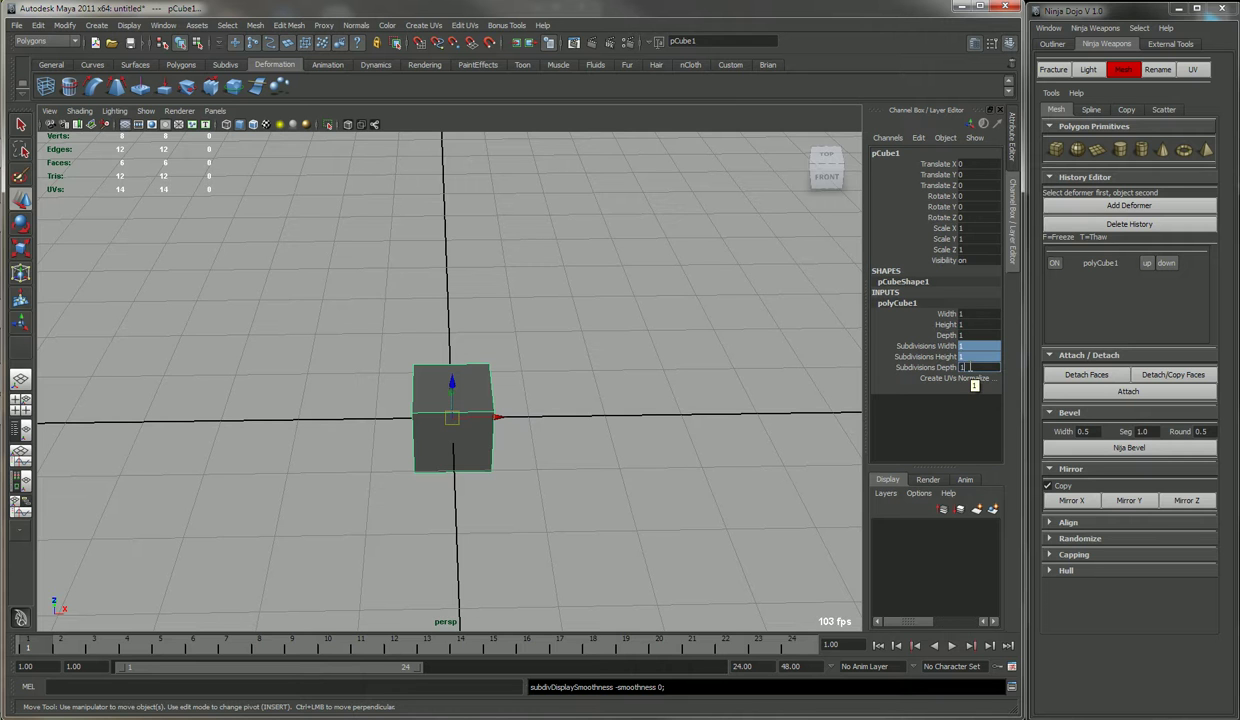
key("Return")
left_click(516, 395)
left_click(426, 399)
left_click_drag(520, 417, 498, 421, "alt")
left_click(546, 368)
left_click(416, 376)
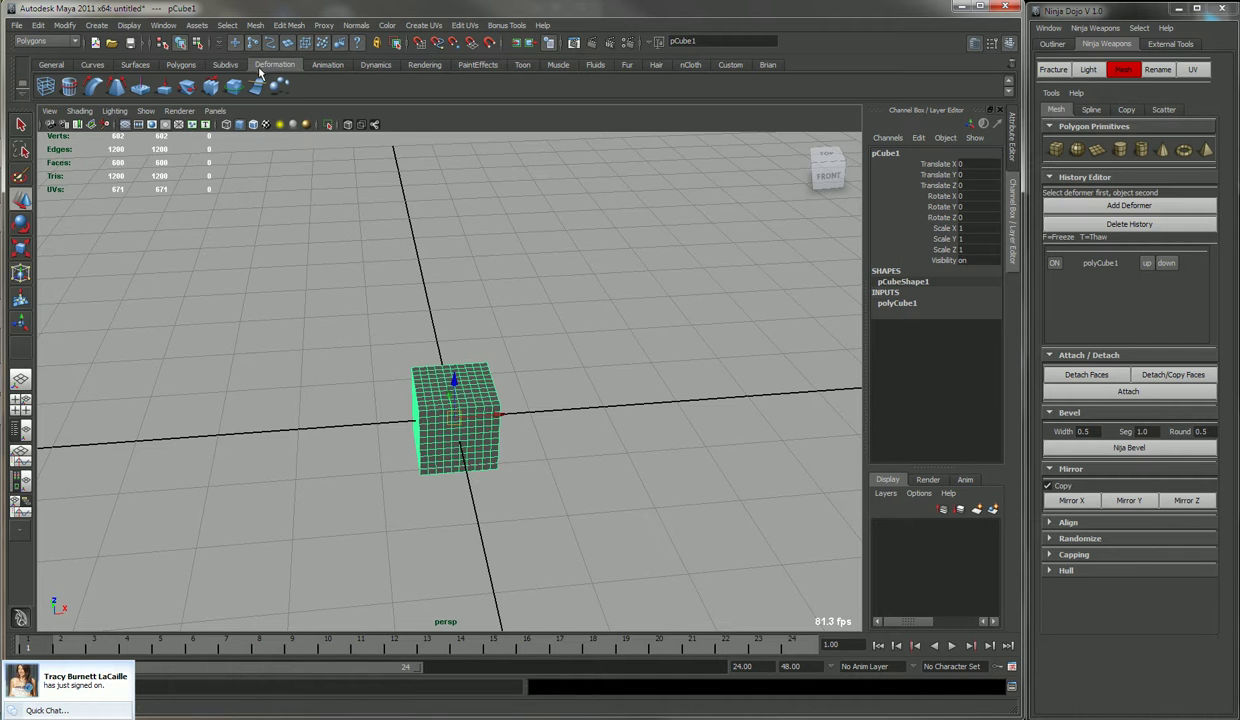
Show all hidden objects and move the cube along Y to about -0.072
left_click(767, 64)
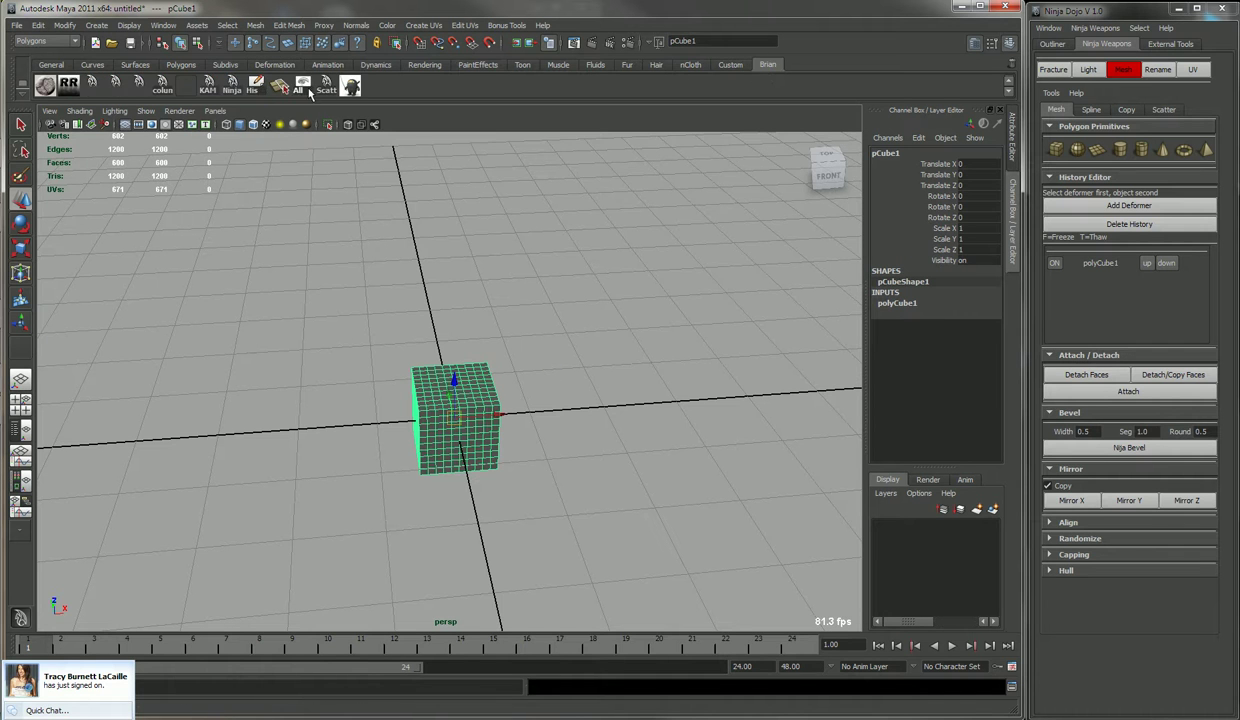
left_click(296, 86)
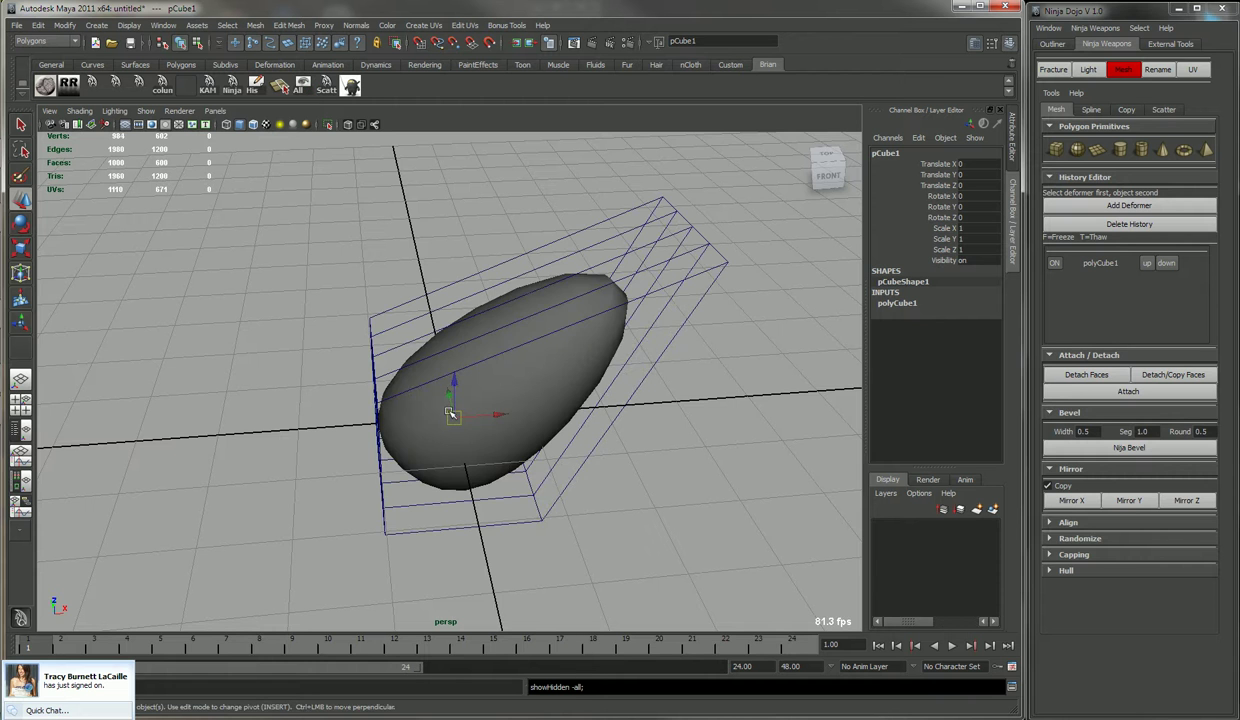
left_click_drag(429, 411, 600, 398, "alt")
mouse_move(428, 405)
left_mouse_down()
mouse_move(595, 408)
mouse_move(584, 420)
mouse_move(408, 392)
left_mouse_up()
left_click_drag(591, 401, 537, 409, "alt")
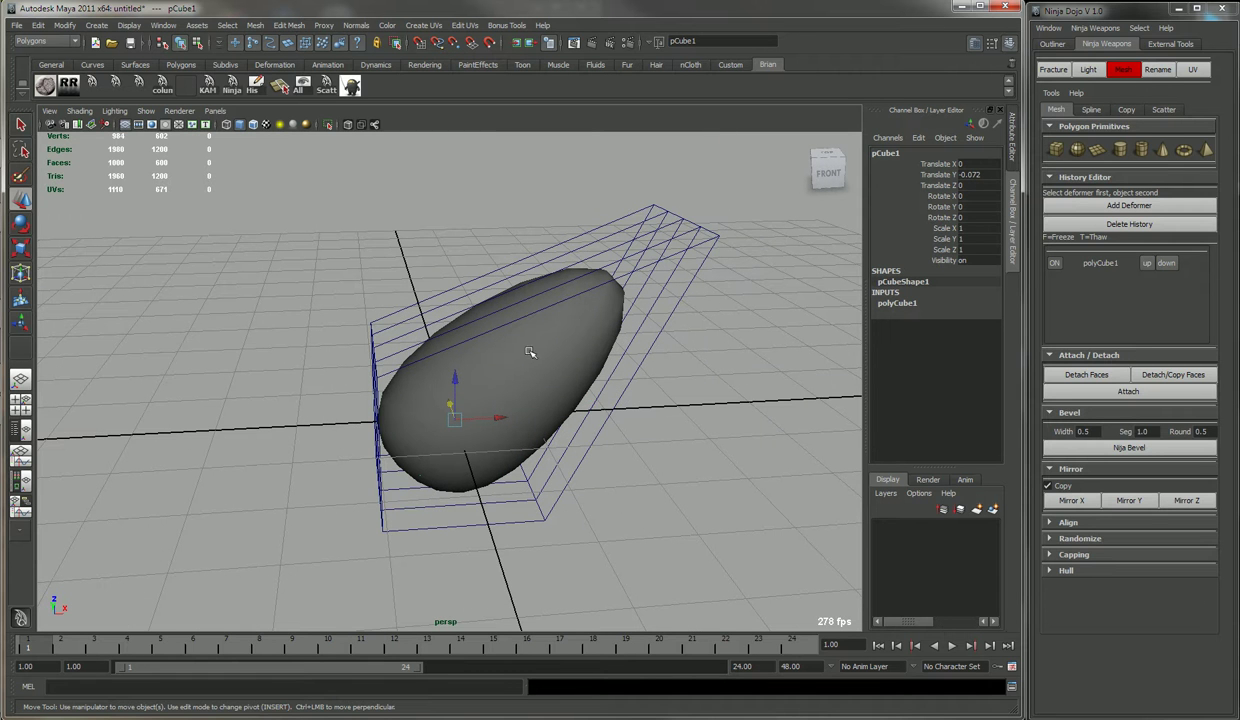
Hide the deformed sphere and add the existing lattice to the cube as a deformer
left_click(597, 330)
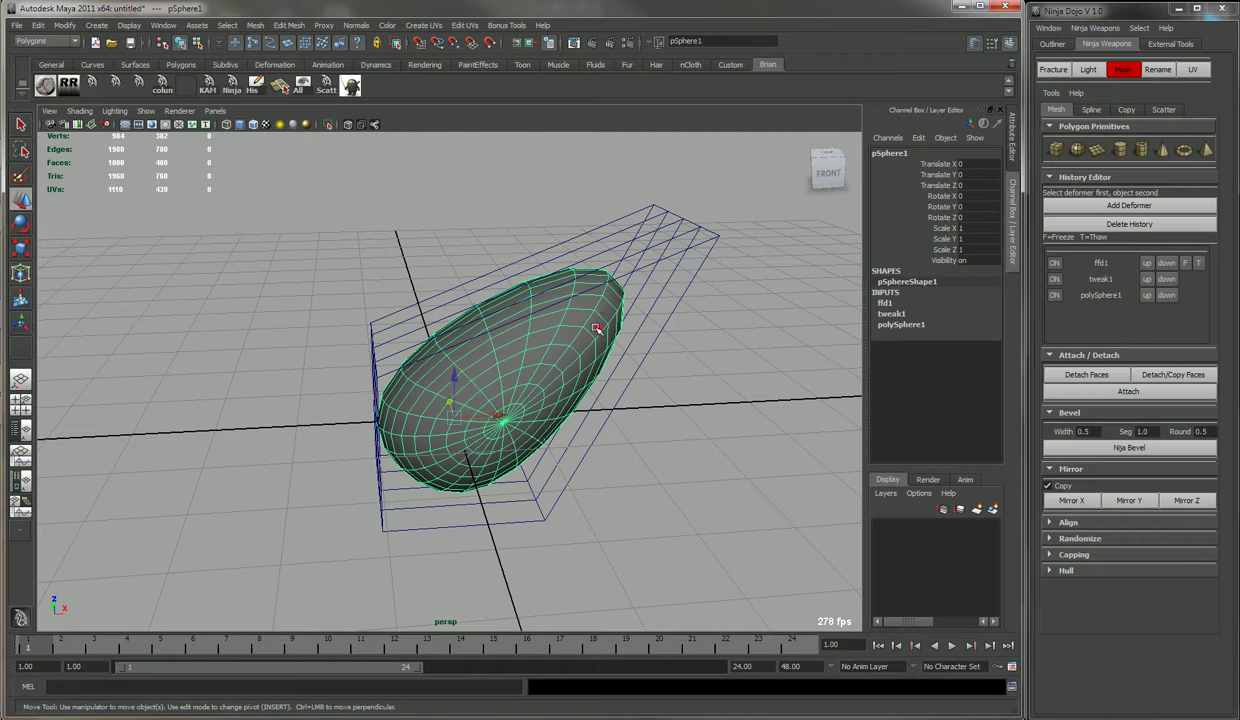
key("Delete")
left_click(658, 312)
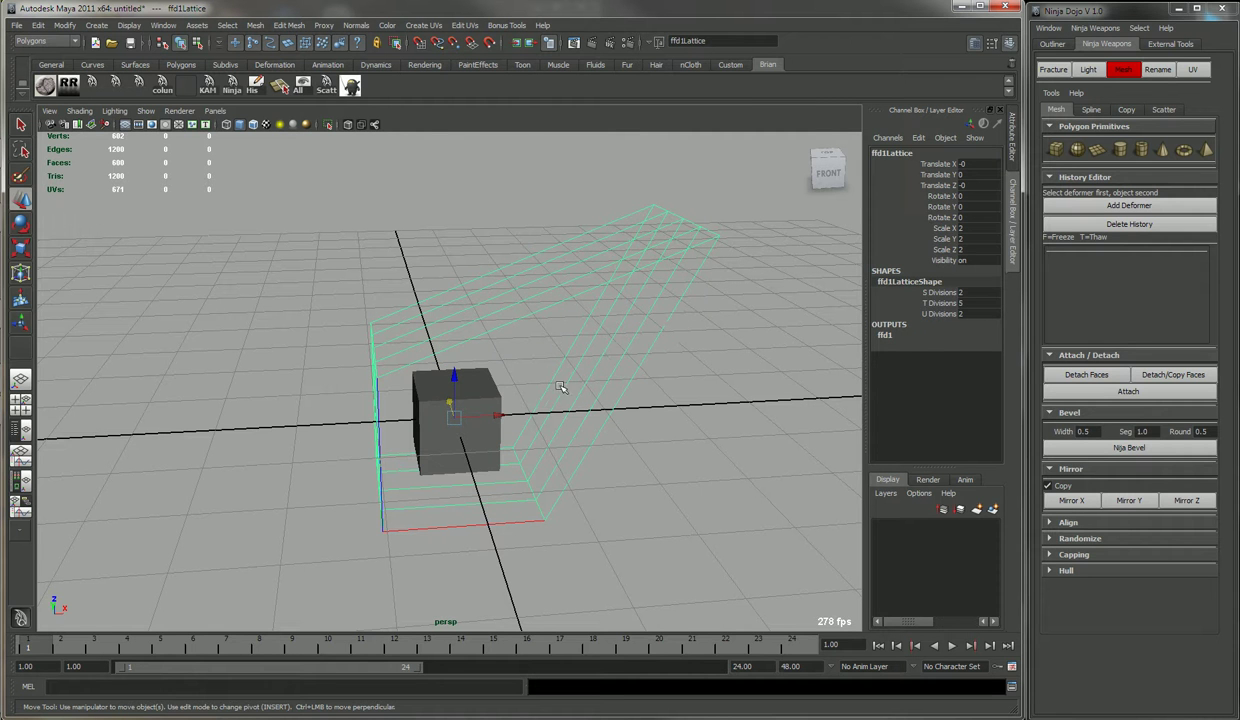
left_click(492, 380)
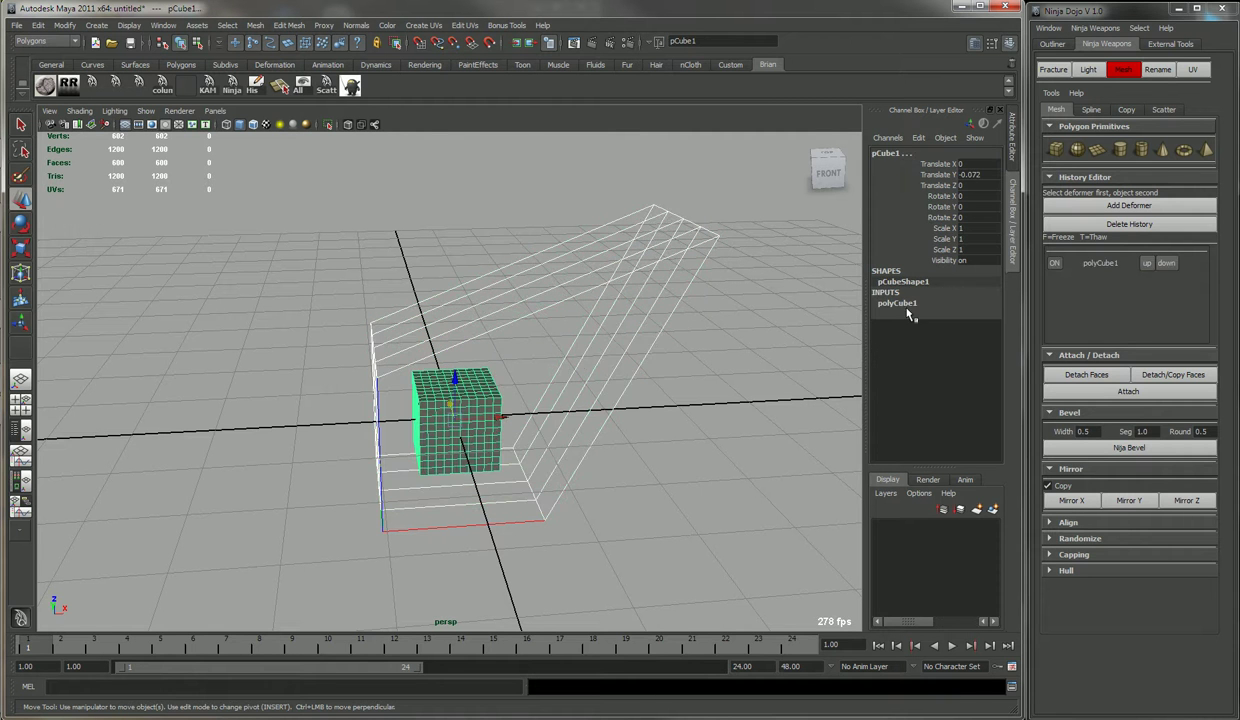
left_click(1129, 205)
Move the cube along Y to about -0.144 inside the lattice and switch its ffd1 deformer off and on
left_click_drag(640, 385, 670, 424, "alt")
left_click(670, 424)
left_click(543, 363)
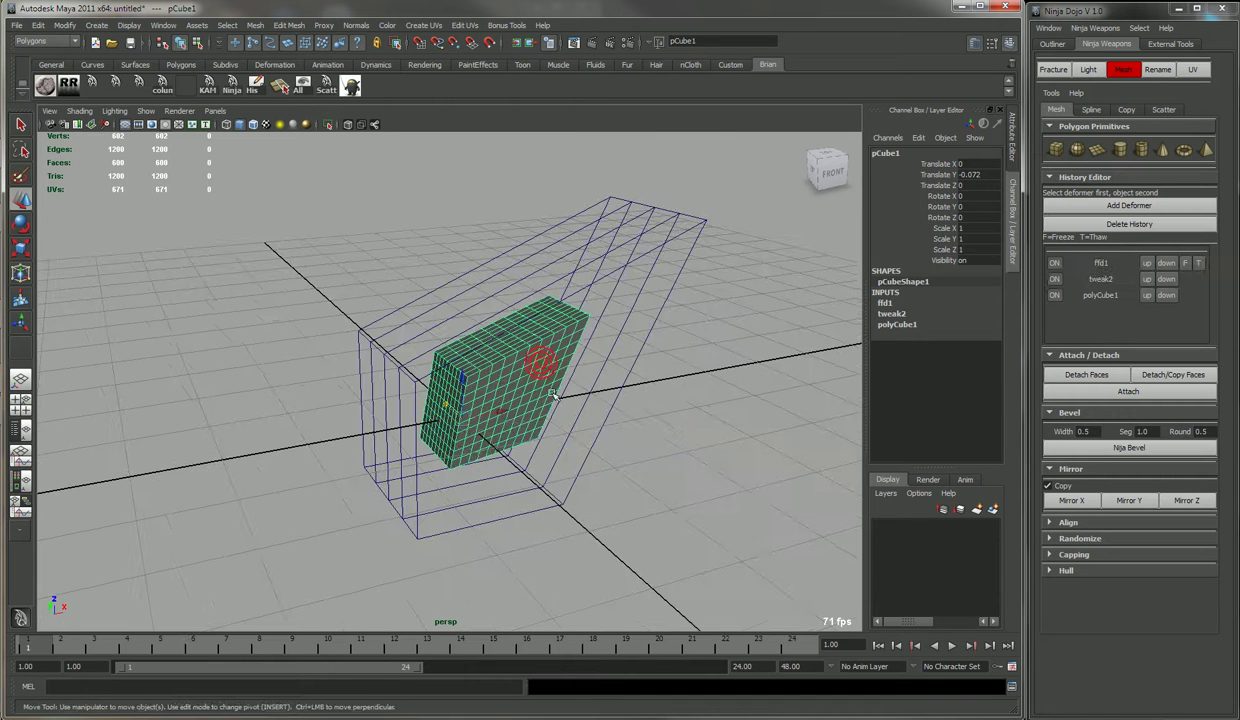
left_click_drag(456, 413, 540, 380)
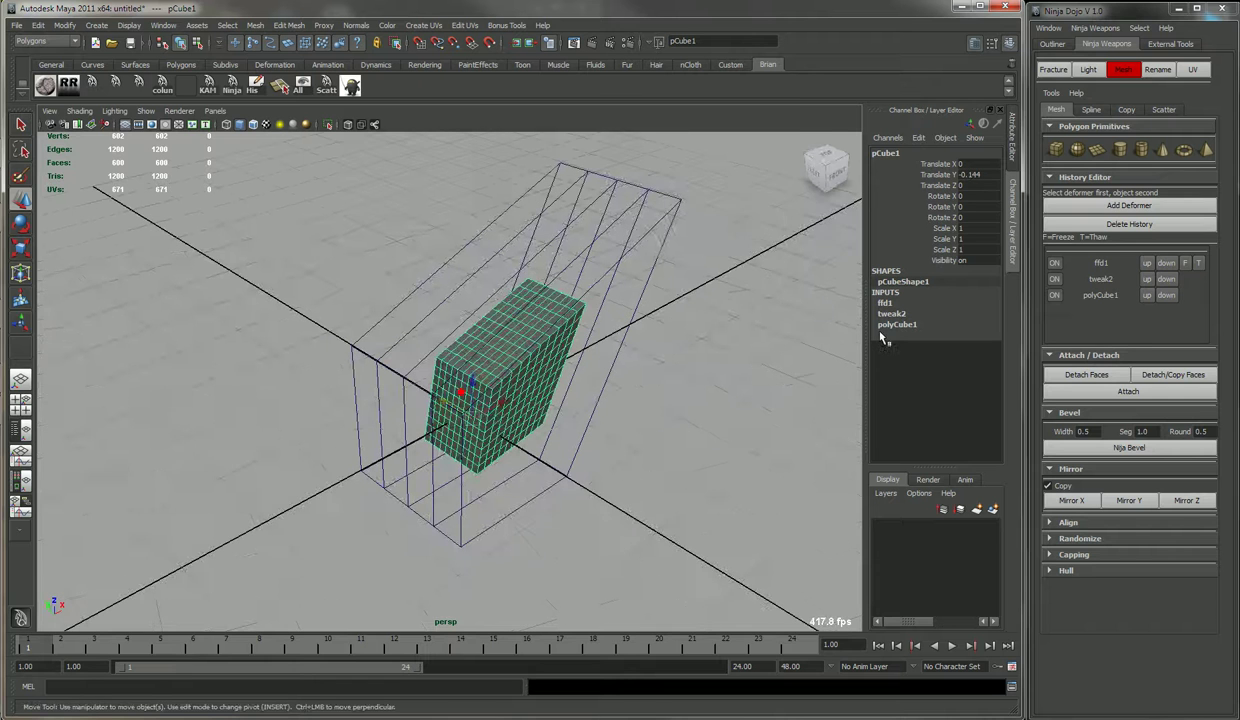
left_click(1061, 264)
left_click(1061, 264)
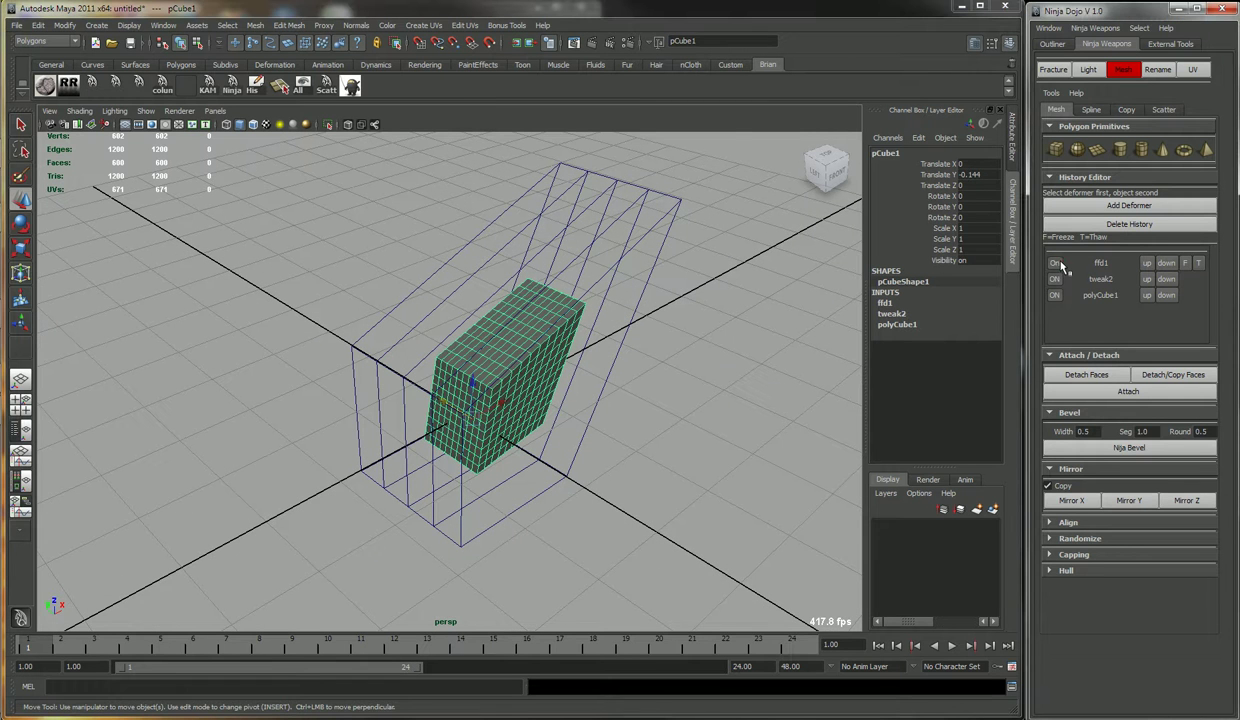
Show all hidden objects and freeze the ffd1 deformer on the sphere
left_click(758, 343)
left_click(300, 87)
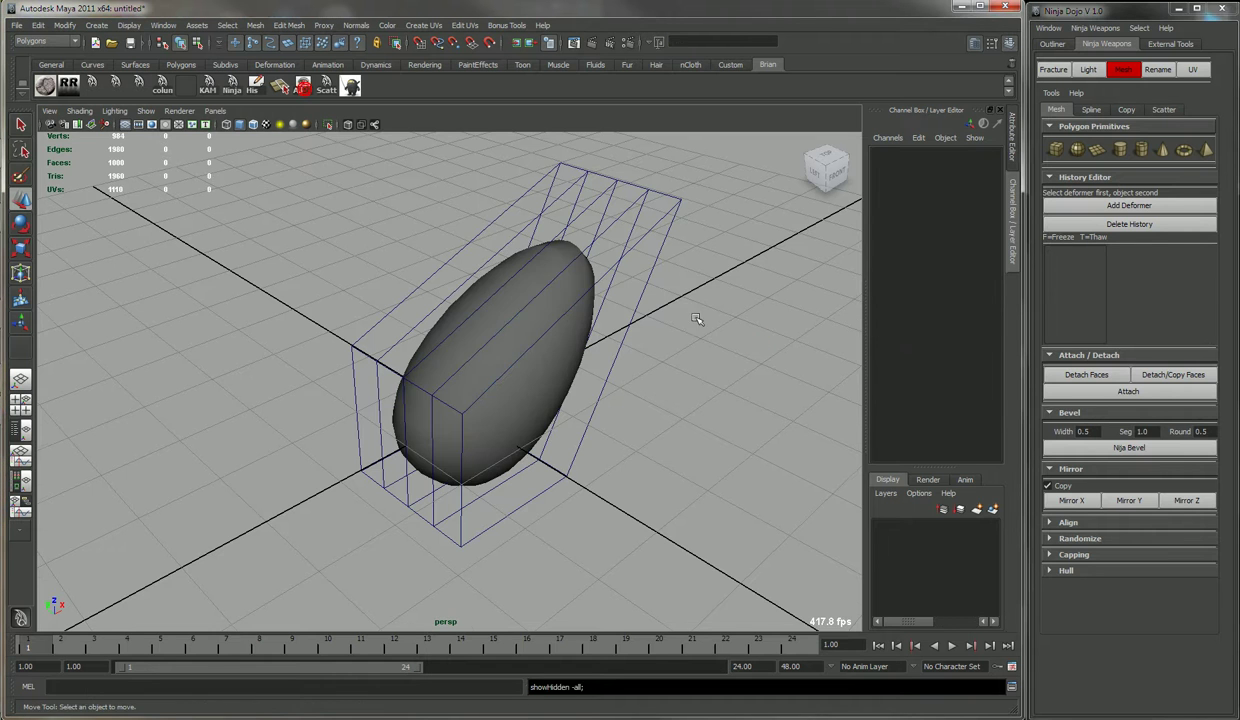
left_click_drag(735, 336, 733, 332, "alt")
left_click(551, 356)
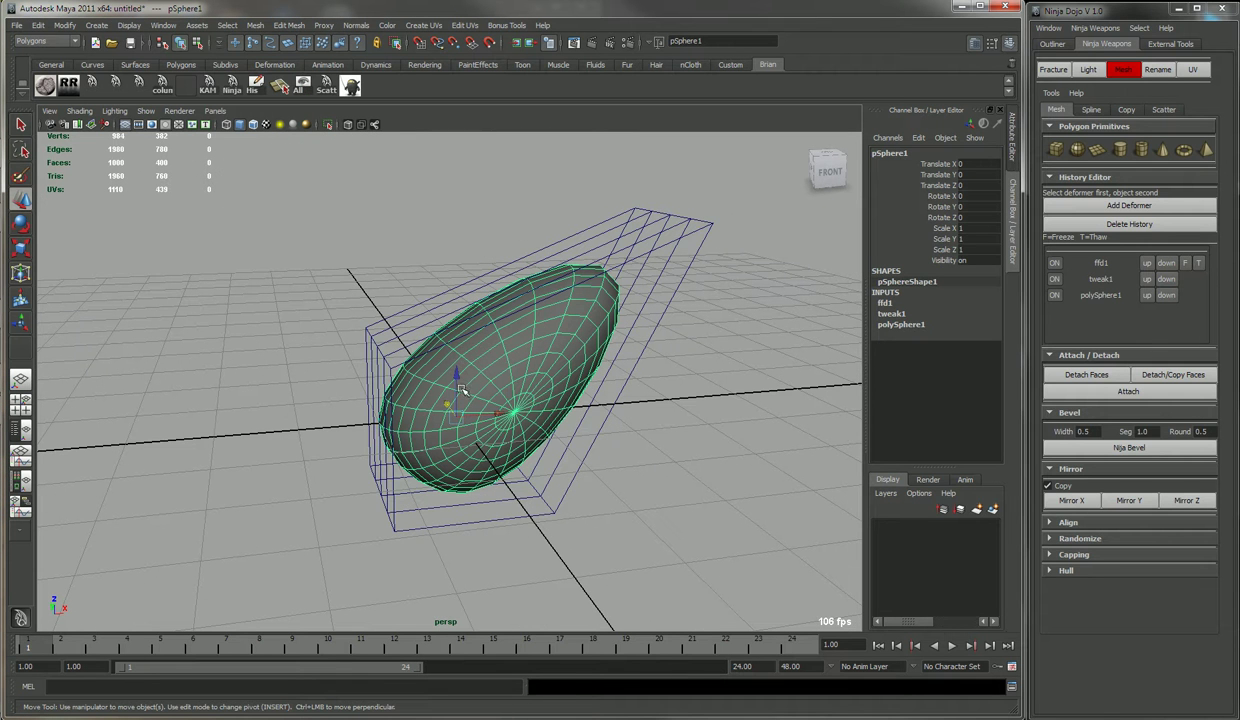
left_click(1186, 263)
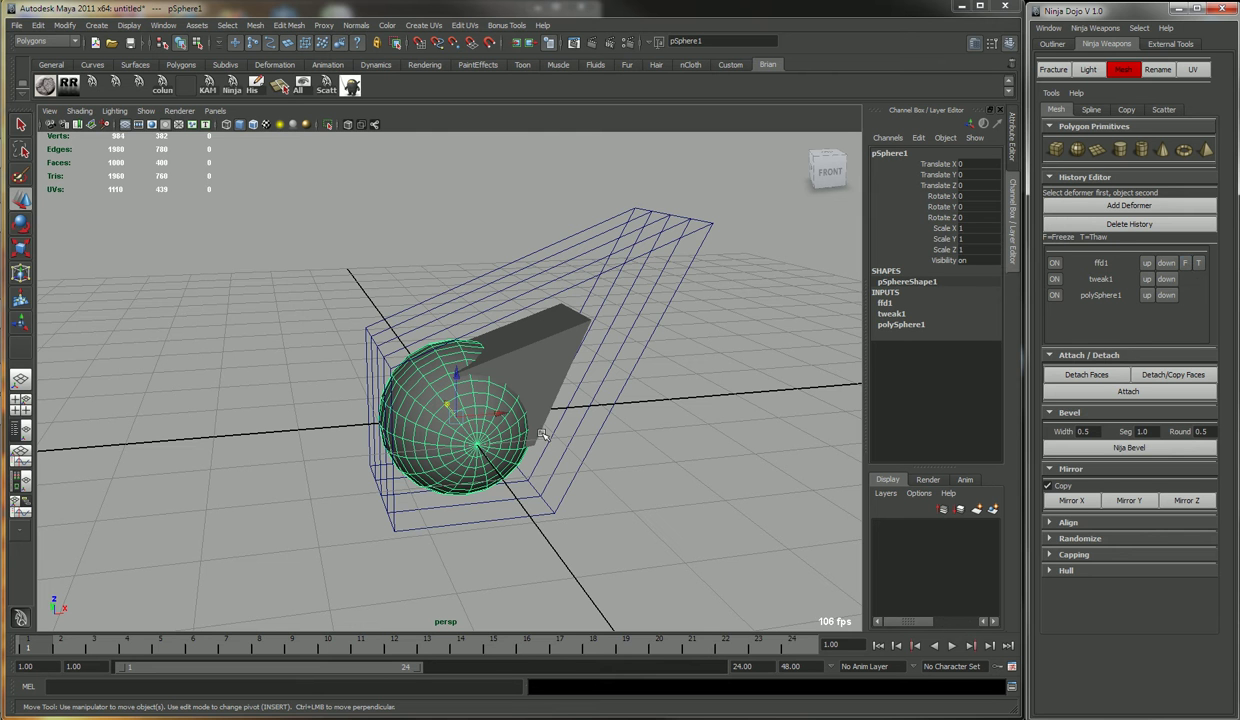
Select the cube and check its deformer stack in the History Editor beside the frozen sphere
left_click_drag(659, 421, 581, 363, "alt")
left_click(597, 365)
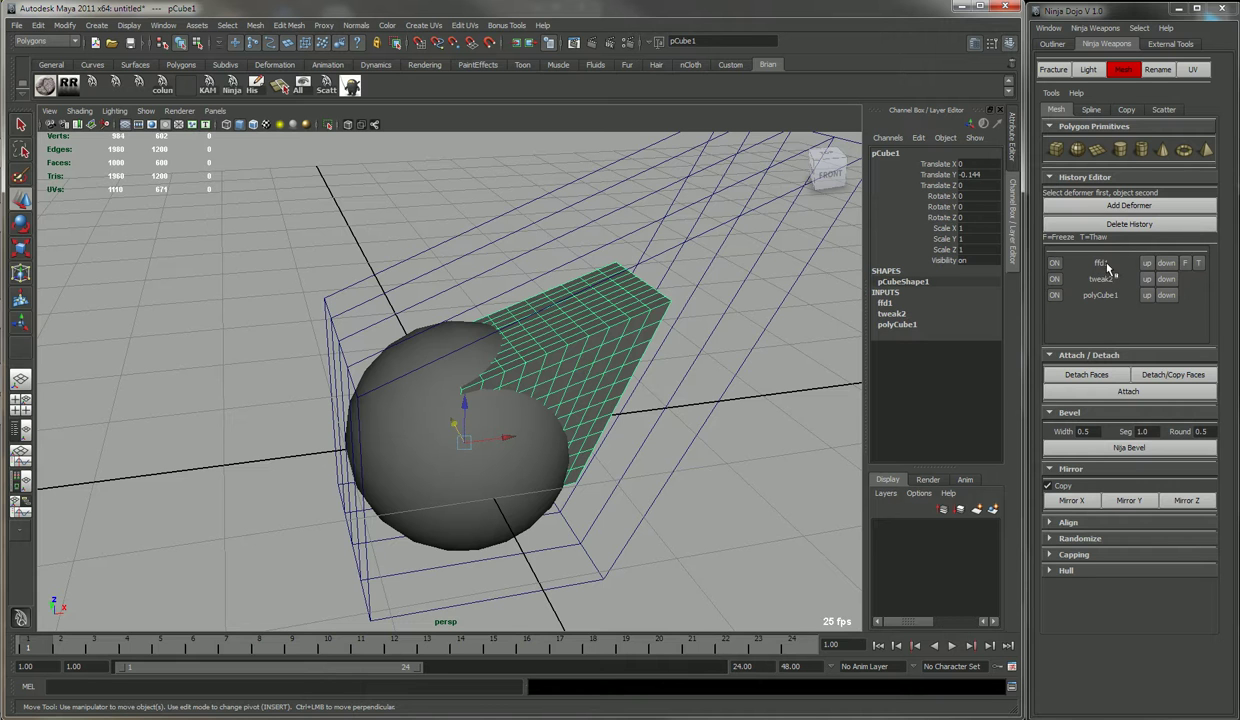
left_click(781, 419)
left_click(581, 352)
left_click_drag(623, 400, 588, 380, "alt")
Alternately thaw and freeze the sphere's ffd1 deformer, leaving it frozen
left_click(397, 460)
left_click(1147, 252)
left_click(1199, 264)
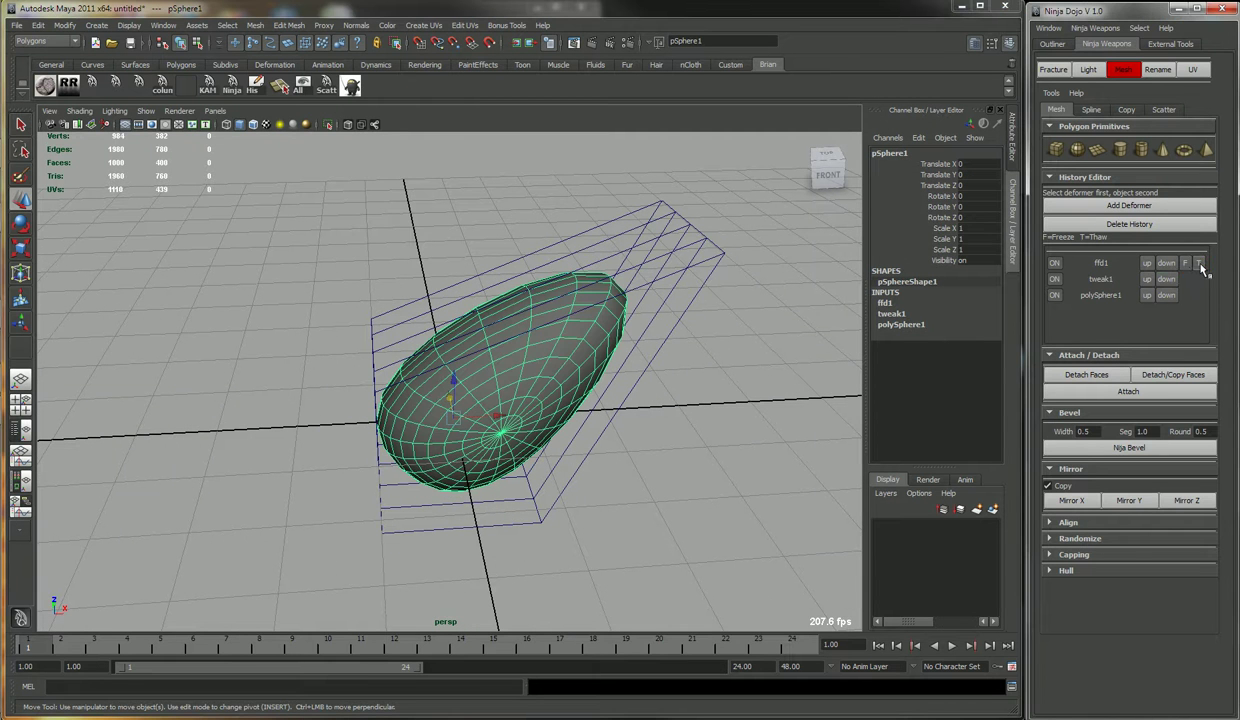
left_click(1187, 265)
left_click(1201, 266)
left_click(1187, 265)
Freeze the ffd1 deformer on the cube and hide the sphere
left_click(664, 404)
left_click(530, 370)
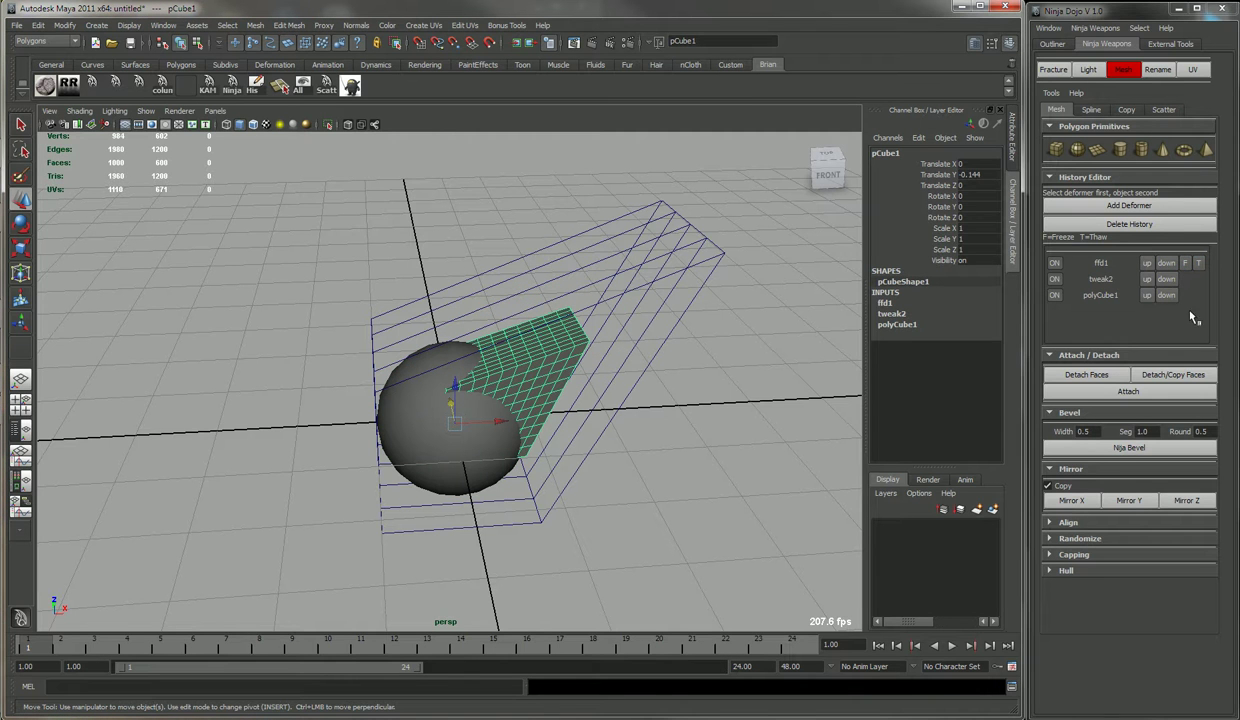
key("Delete")
left_click(478, 376)
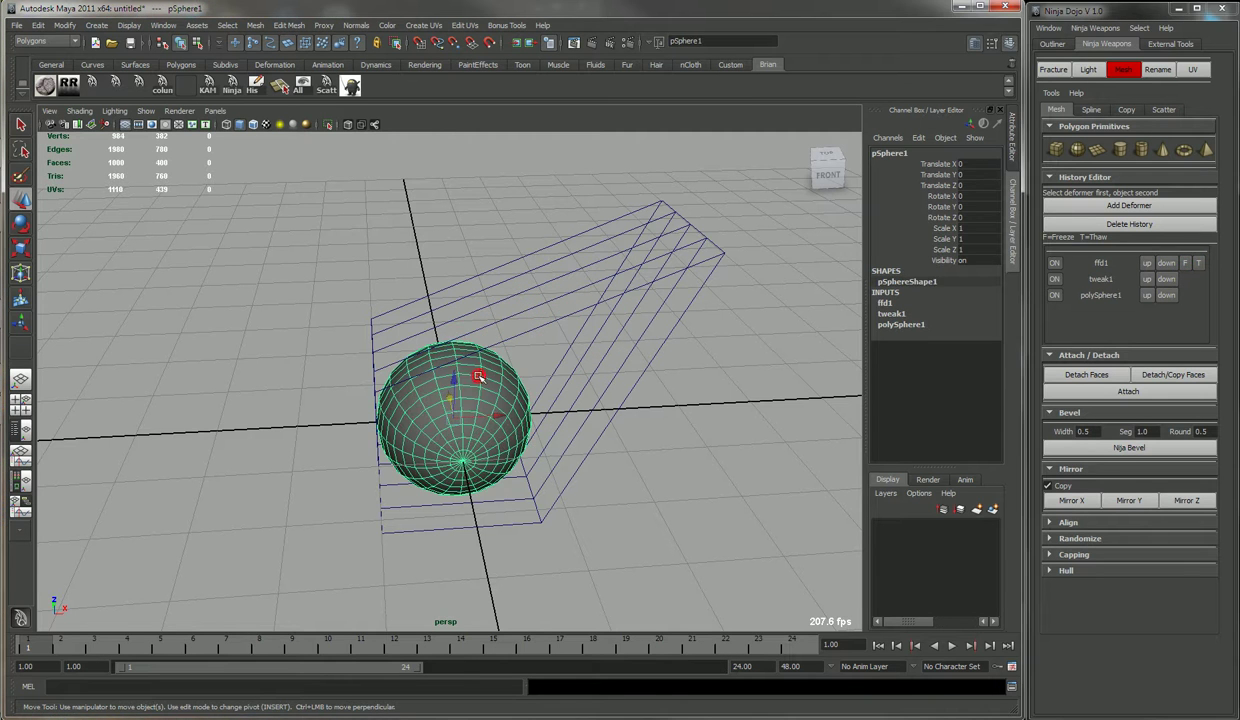
key("ctrl+z")
key("ctrl+z")
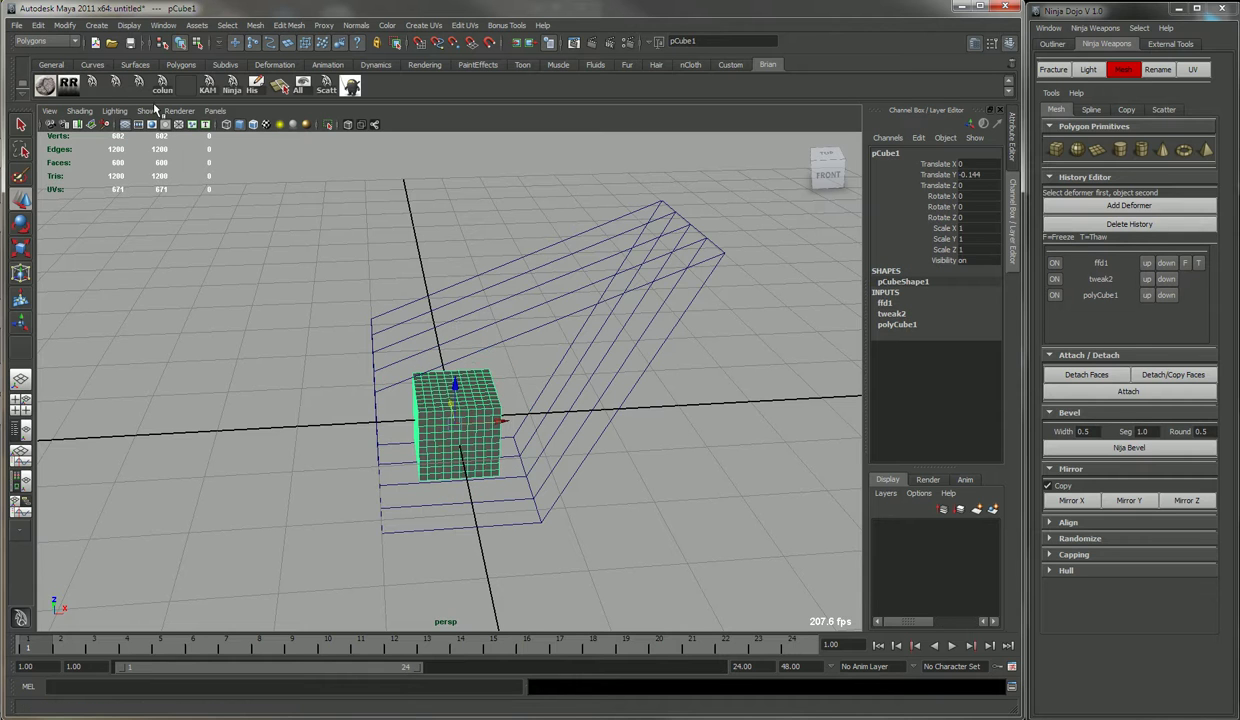
Add a flare deformer to the cube and rotate its handle 85 degrees about the X axis
left_click(274, 64)
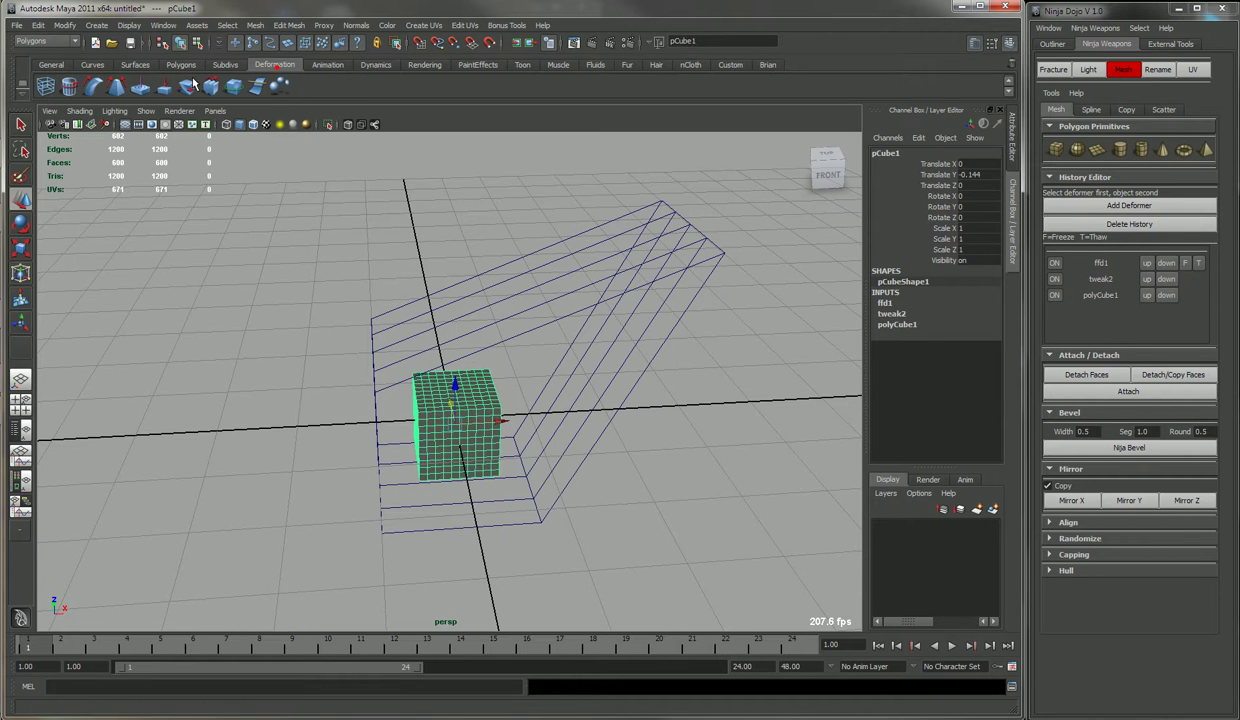
left_click(114, 88)
key("e")
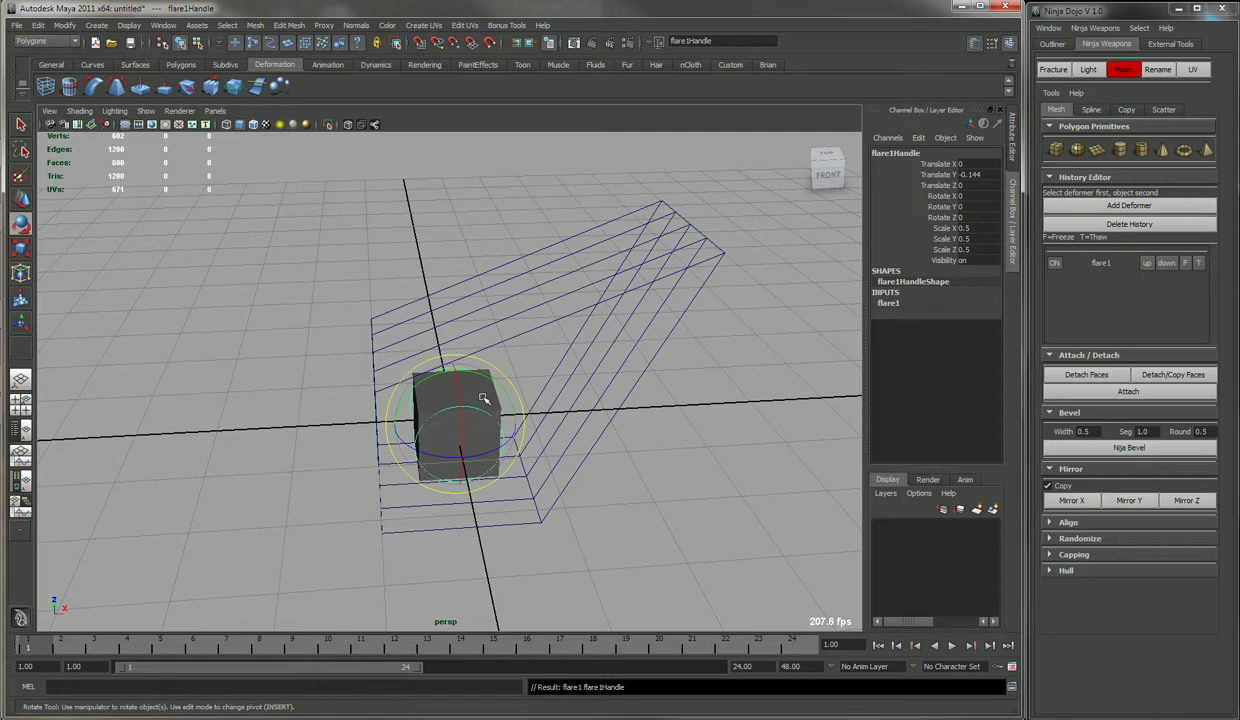
left_click_drag(466, 387, 459, 466)
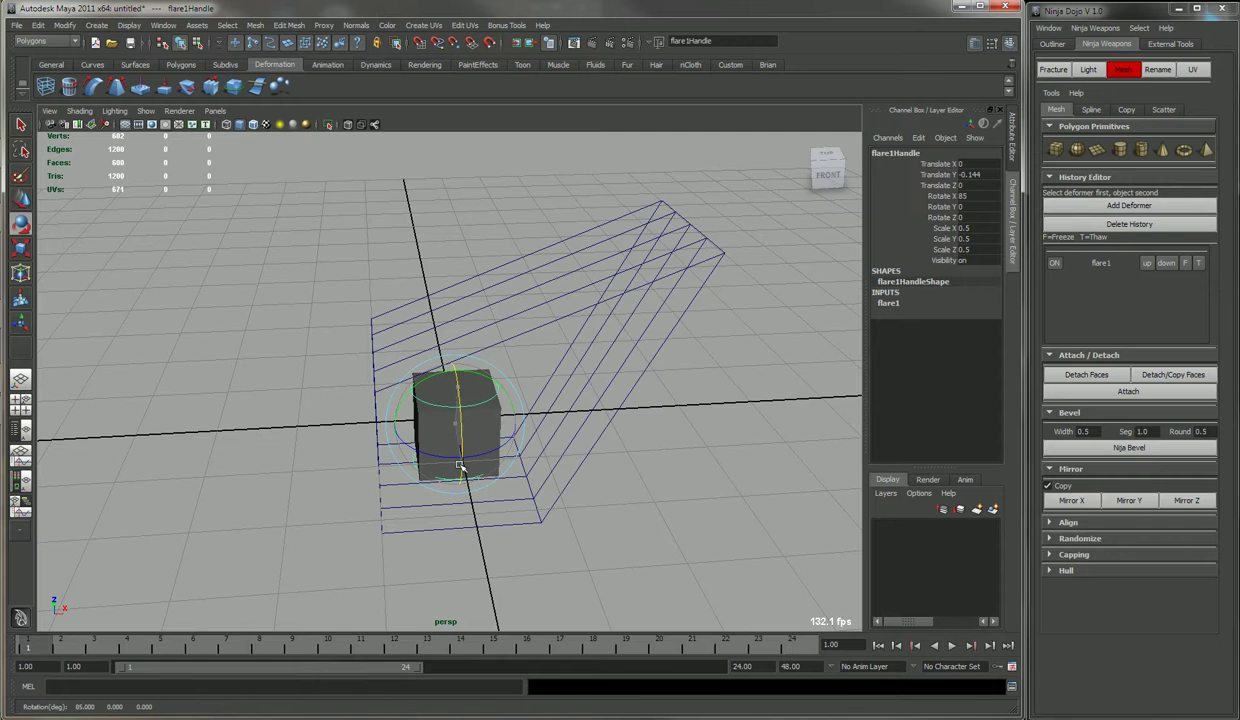
Adjust the flare deformer's end handle so the cube tapers from a wide base to a narrow top, and select the cube
key("t")
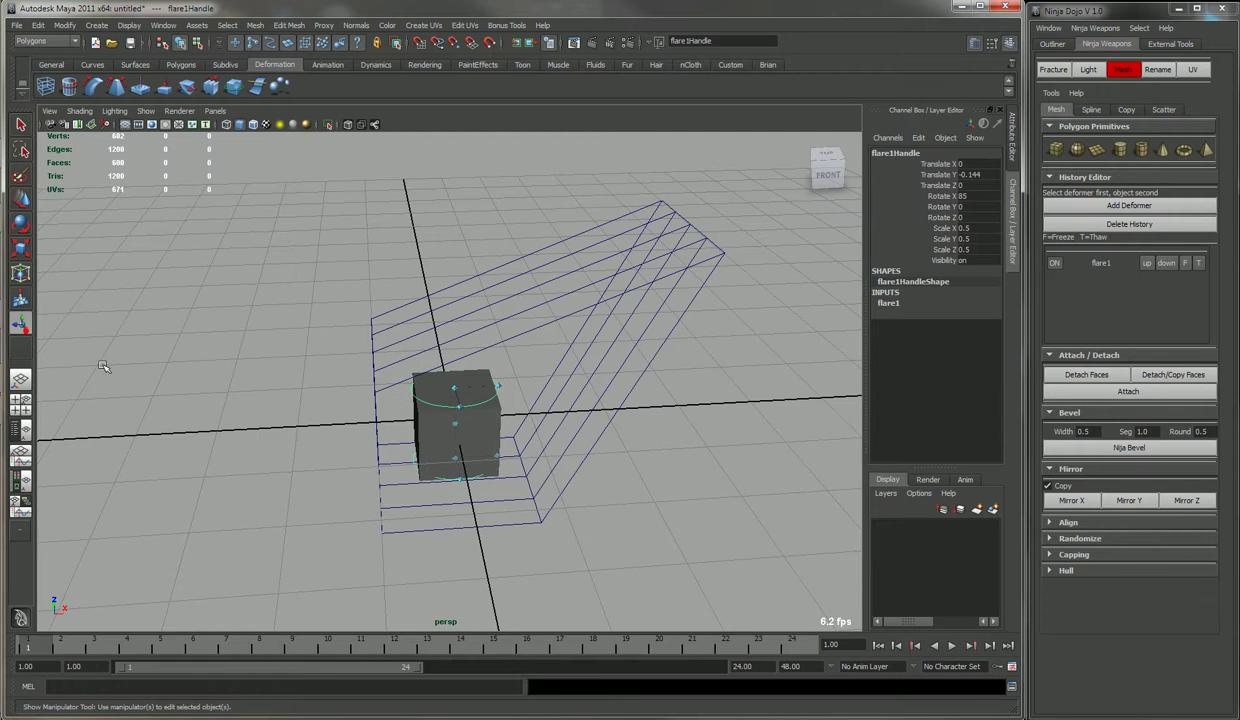
left_click_drag(487, 386, 648, 392)
left_click(480, 405)
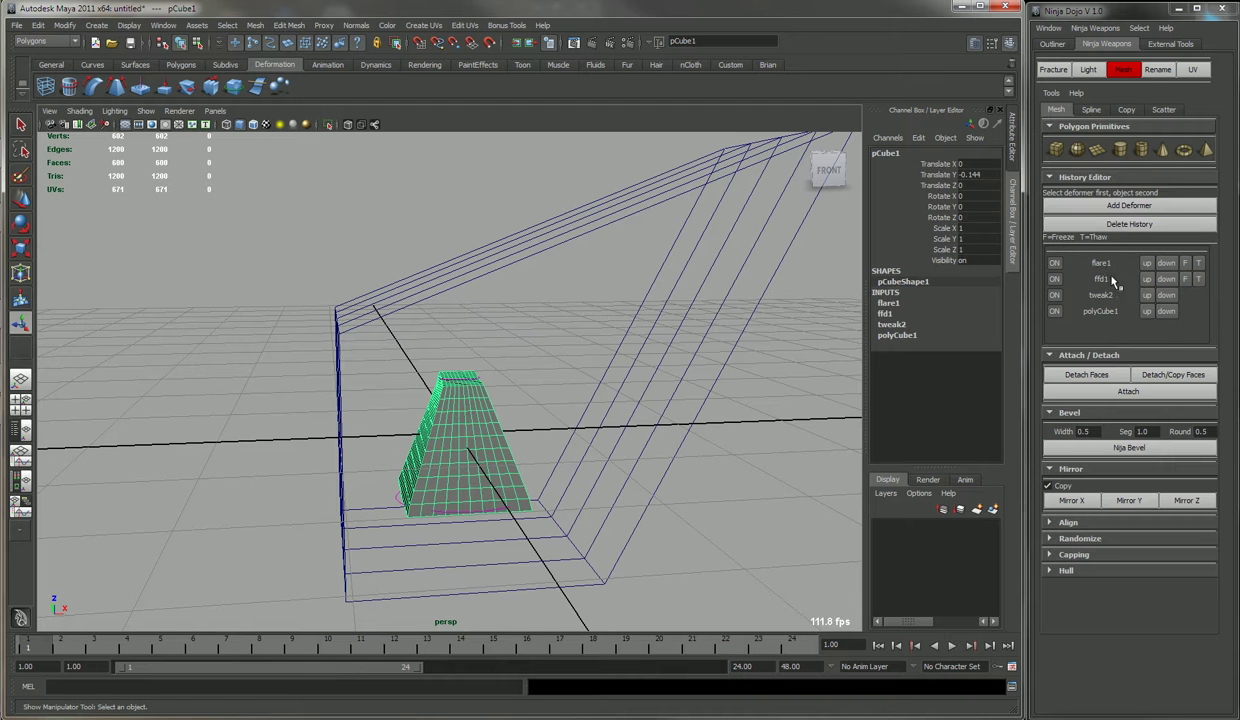
Freeze and thaw the cube's flare1 deformer, and thaw its ffd1 deformer
left_click(1186, 264)
left_click(1201, 263)
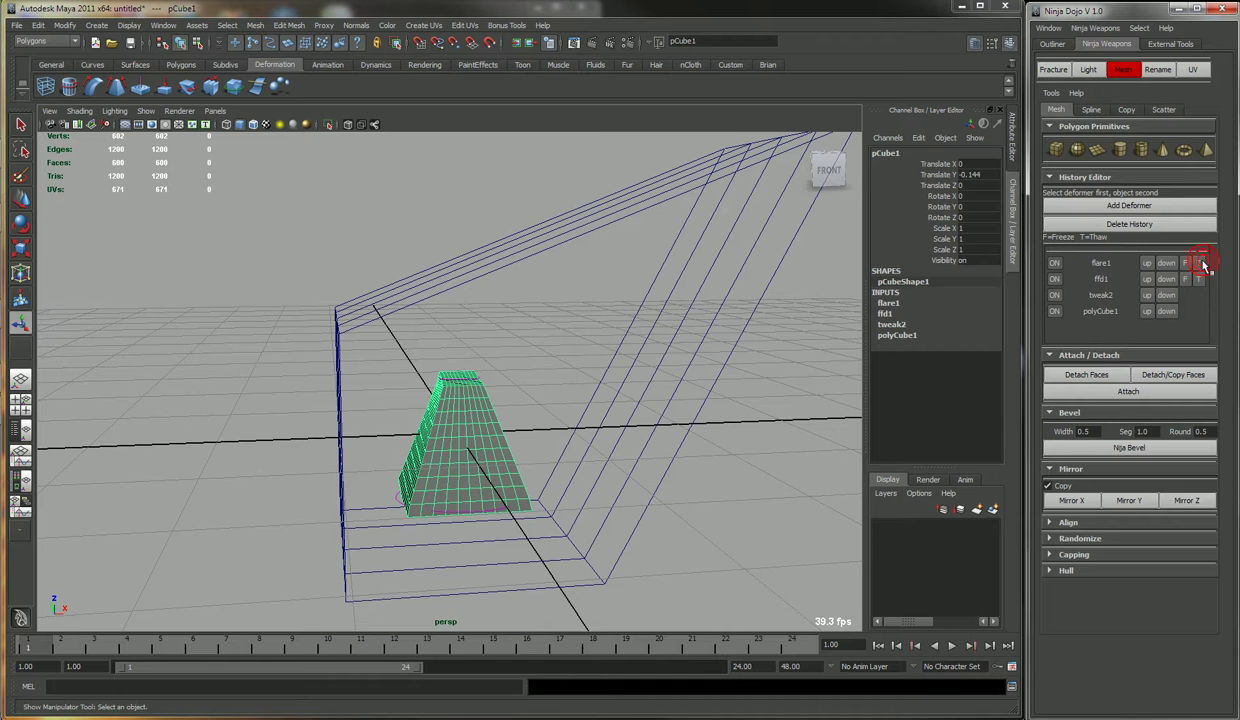
left_click(750, 429)
left_click(483, 433)
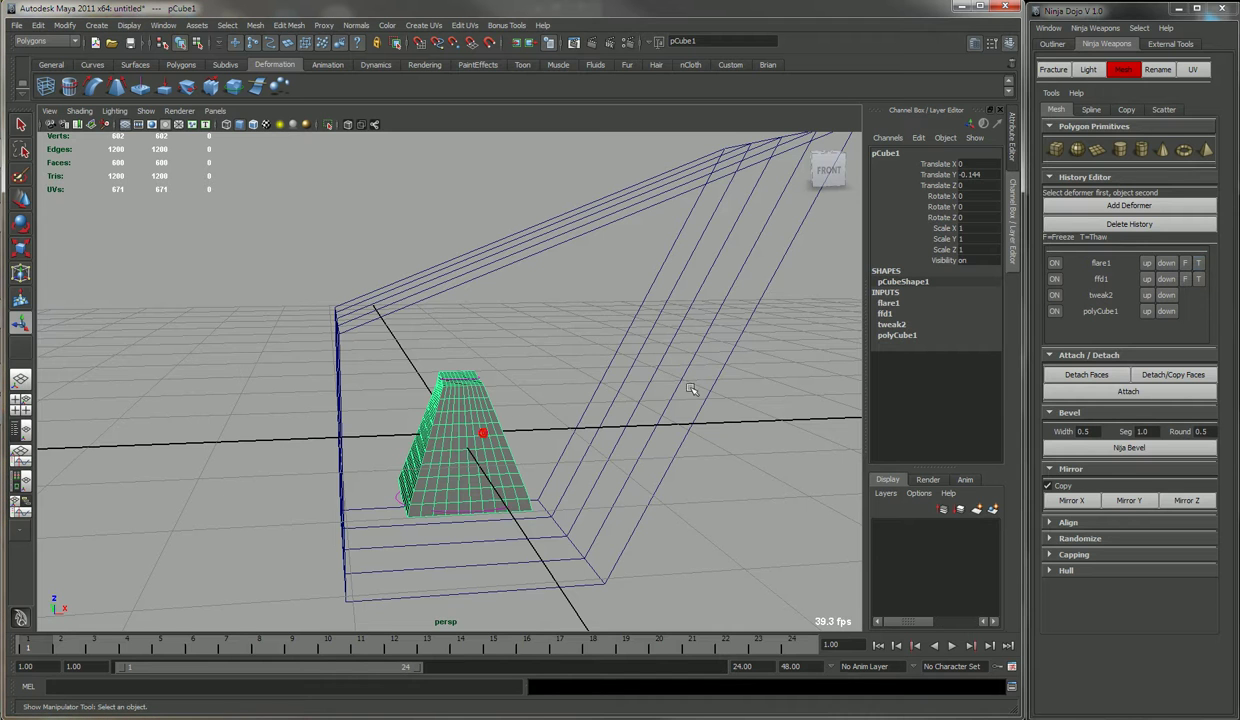
left_click(1202, 281)
left_click_drag(666, 388, 706, 392, "alt")
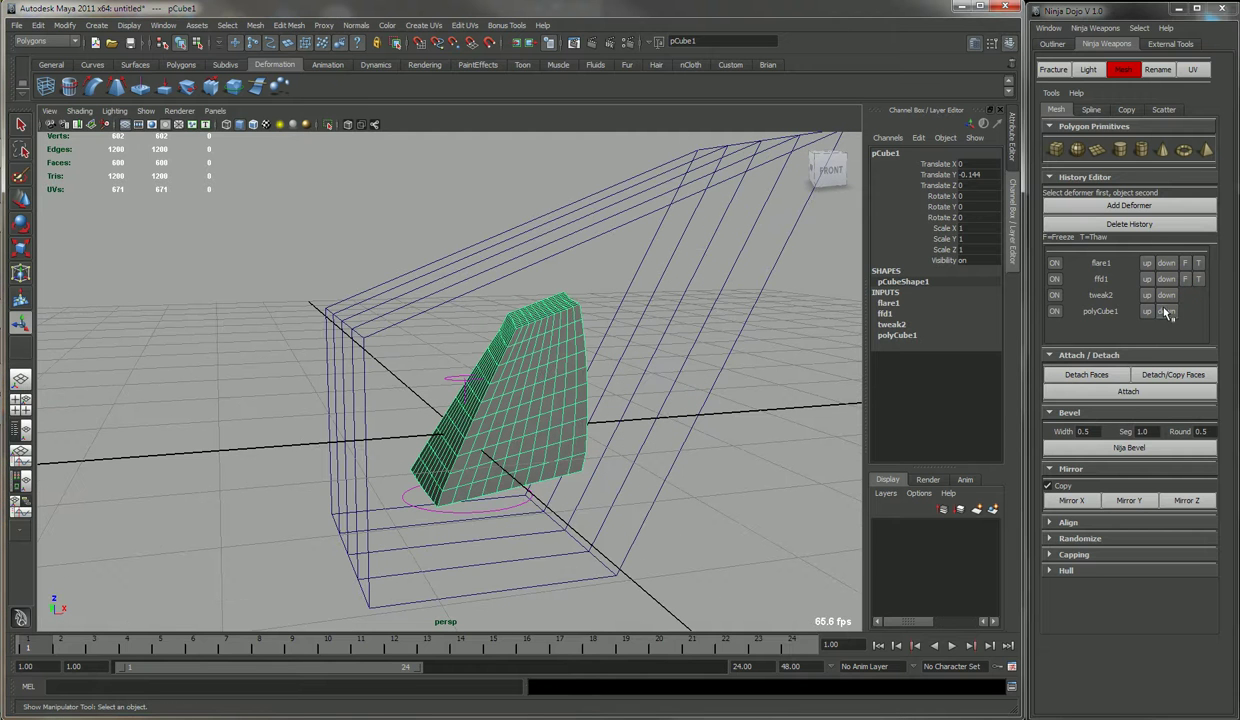
Reorder the cube's deformer stack in the History Editor so ffd1 sits above flare1, and reselect the cube
left_click(527, 368)
left_click(1147, 279)
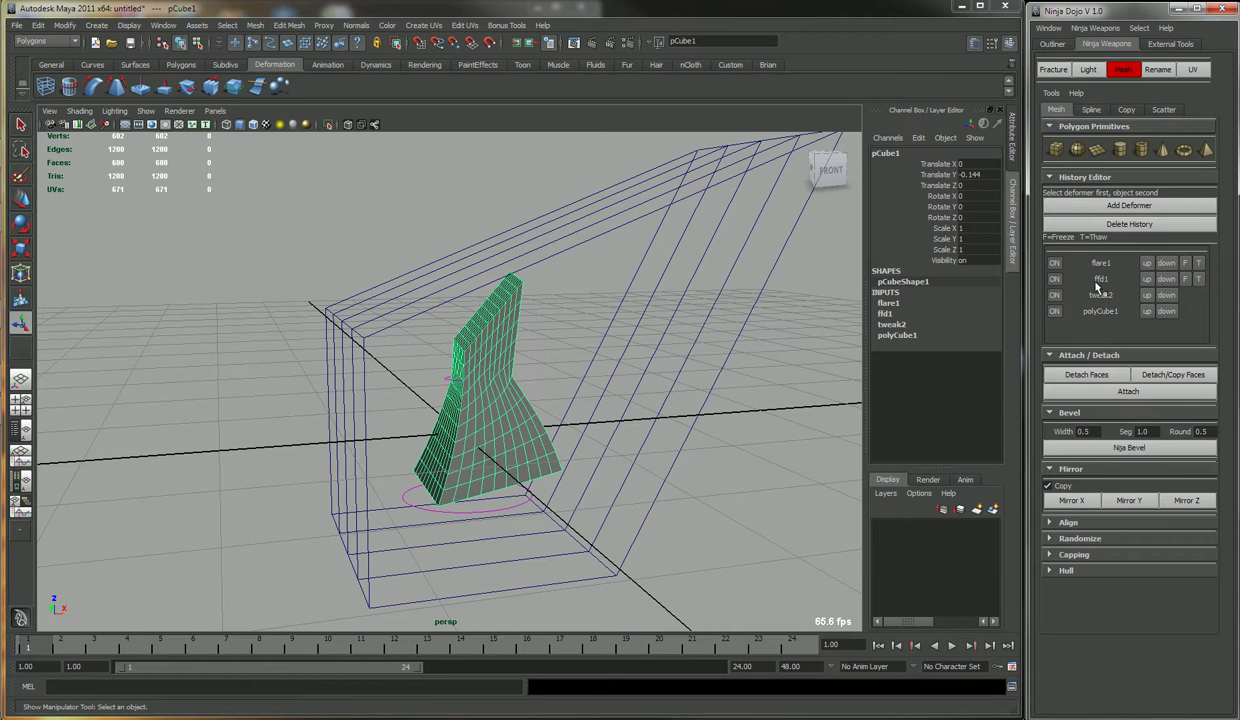
left_click(1162, 263)
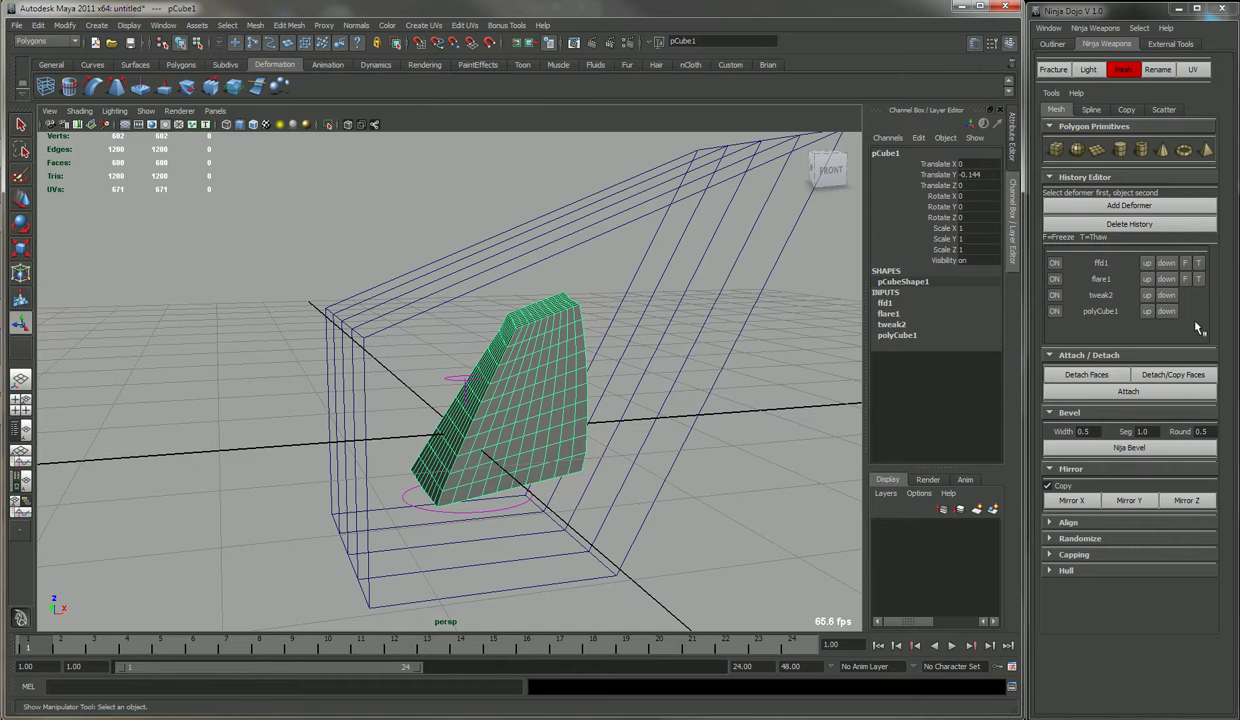
left_click(703, 409)
left_click(604, 340)
left_click(536, 345)
Select a three-by-two patch of faces in the middle of the deformed cube's broad side
left_click_drag(668, 377, 670, 377, "alt")
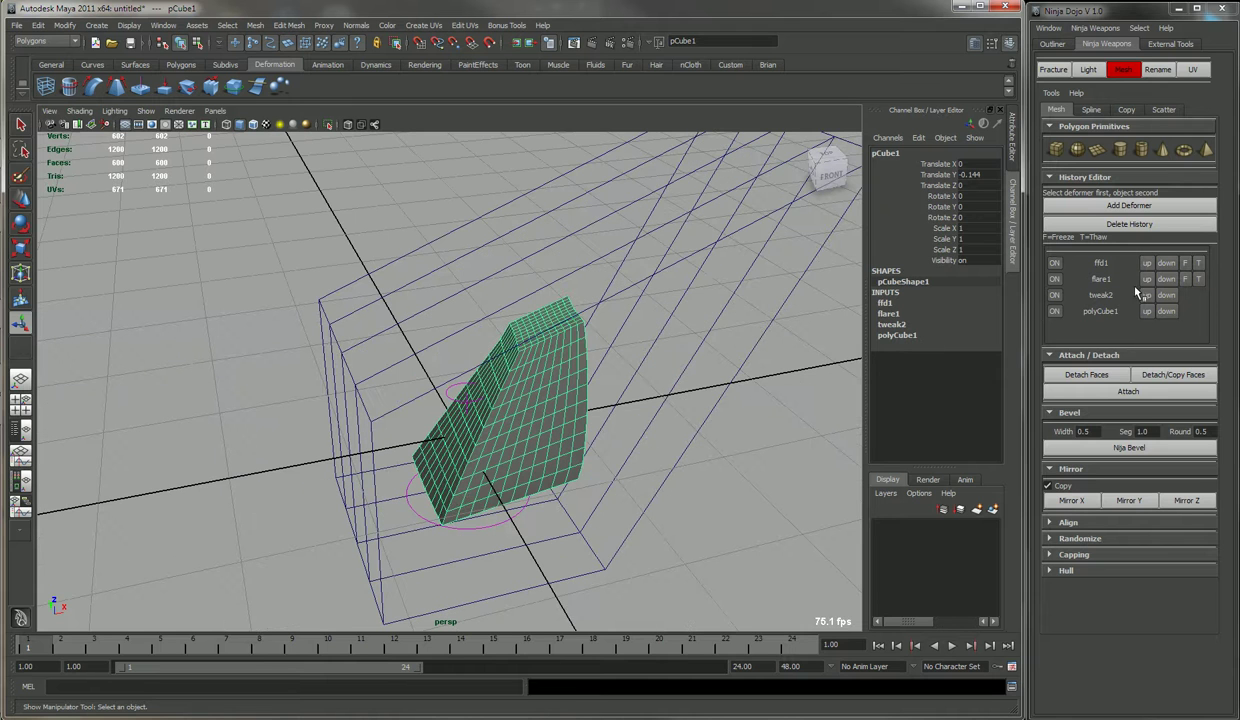
left_click_drag(595, 385, 640, 396, "alt")
scroll(576, 384, "up", 4)
right_click(640, 396)
right_click_drag(640, 396, 642, 427)
left_click(629, 407)
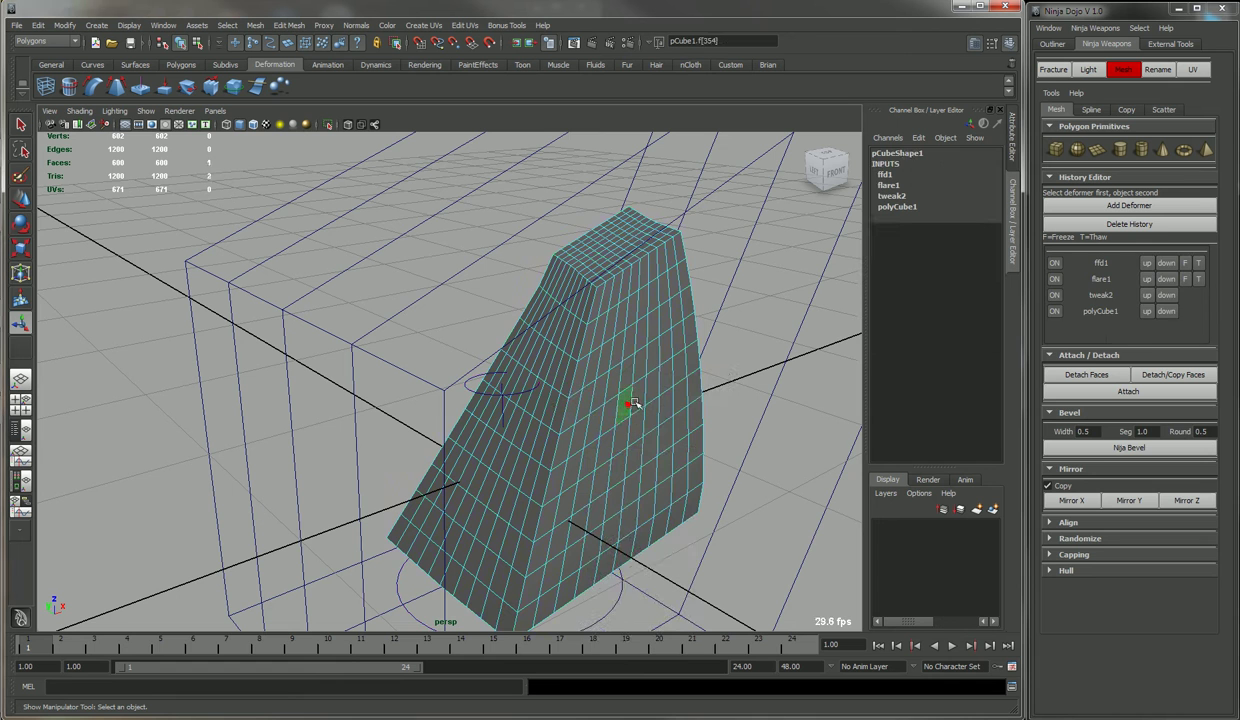
left_click(639, 398, "shift")
left_click(652, 388, "shift")
left_click(651, 416, "shift")
left_click(630, 431, "shift")
left_click(620, 439, "shift")
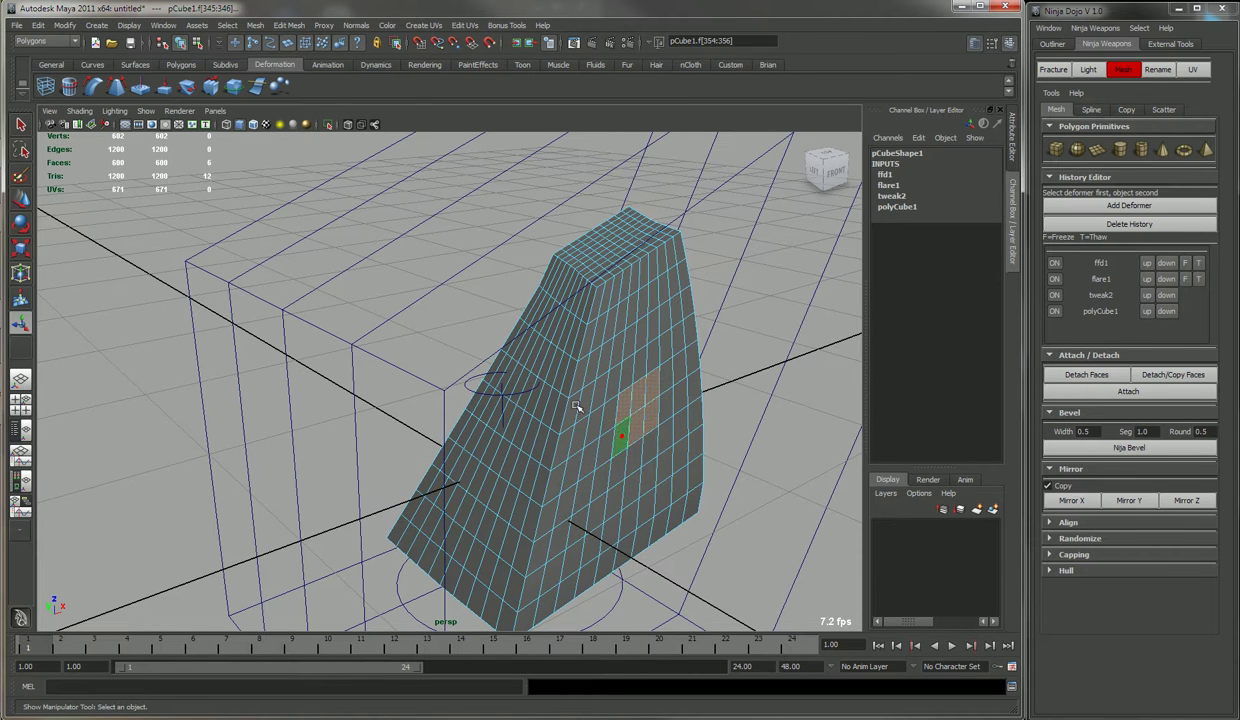
Extrude the six selected faces outward with a local Z translation of about 0.624, and select the whole cube in object mode
left_click(288, 25)
left_click(300, 60)
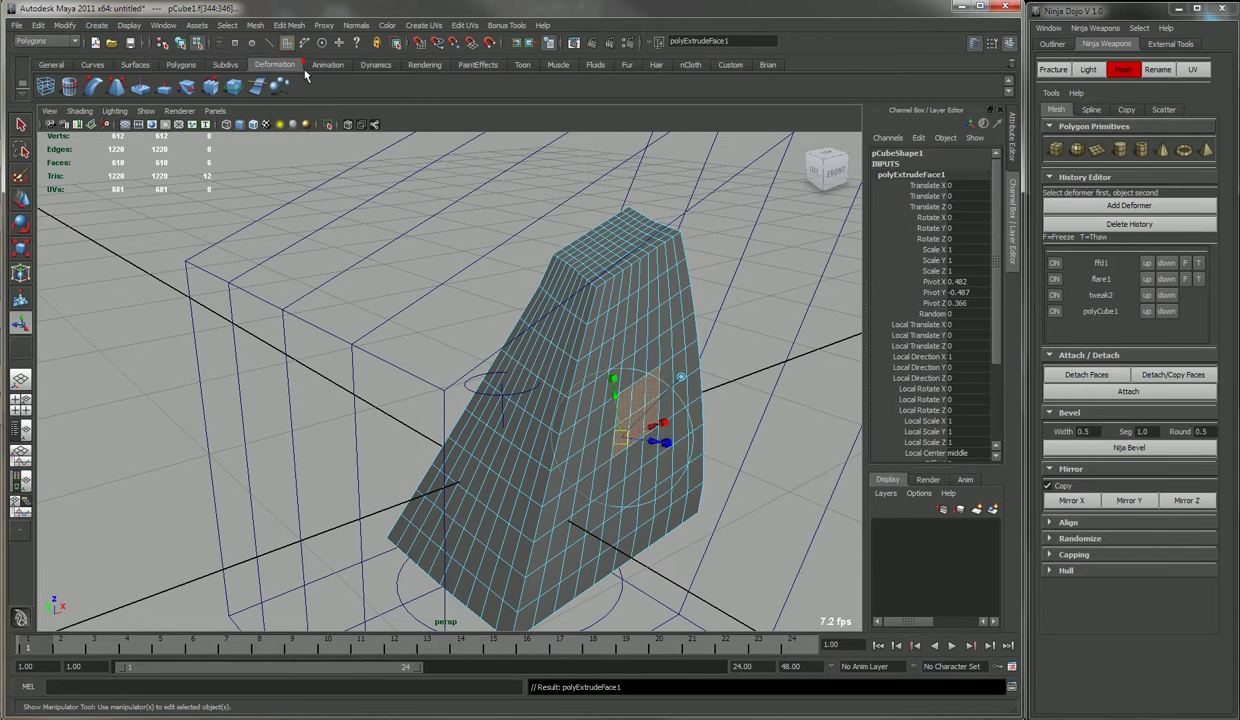
left_click_drag(657, 440, 830, 446)
left_click_drag(779, 442, 772, 441)
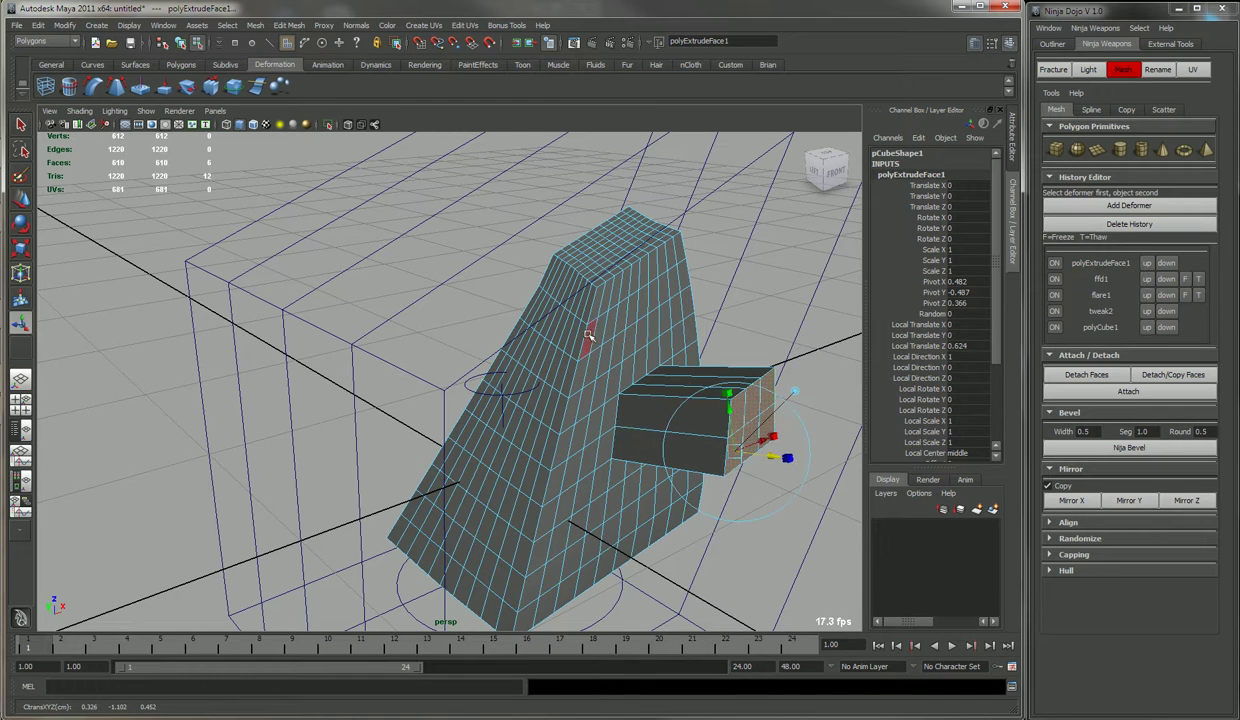
right_click_drag(587, 334, 643, 289)
left_click(659, 416)
left_click_drag(690, 412, 663, 393, "alt")
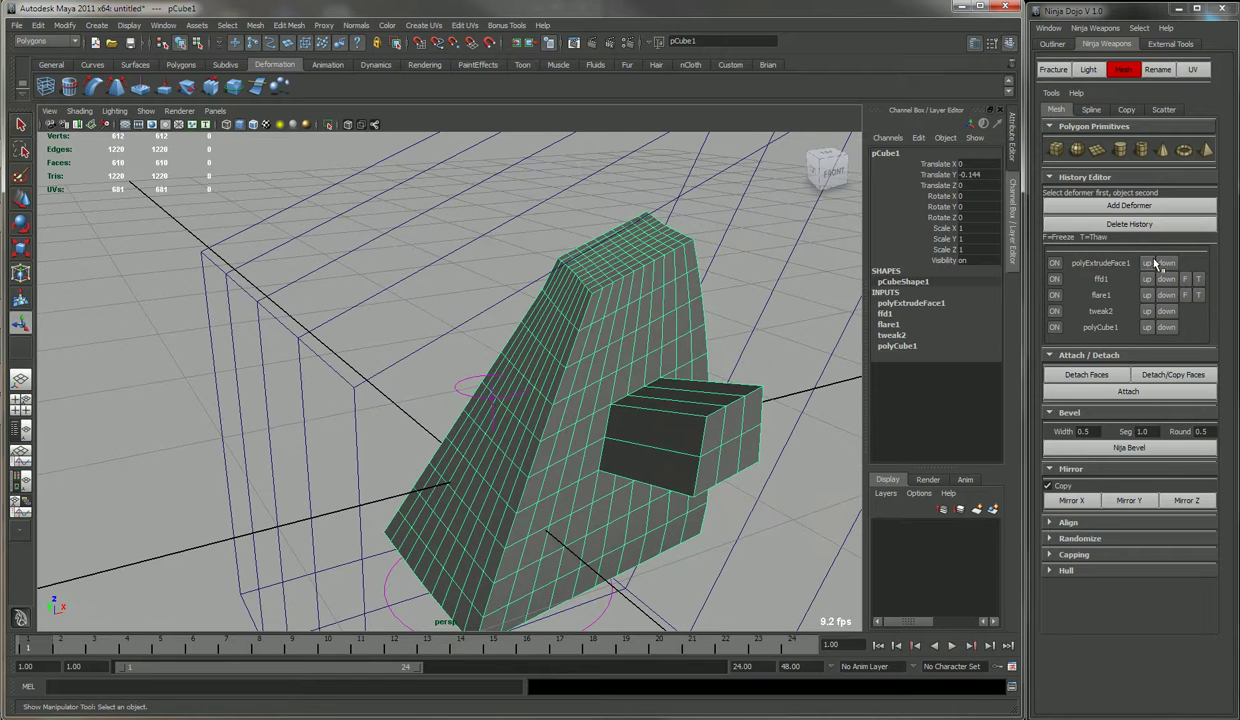
Toggle polyExtrudeFace1 off and back on in the cube's history stack
left_click(1056, 263)
left_click(1058, 264)
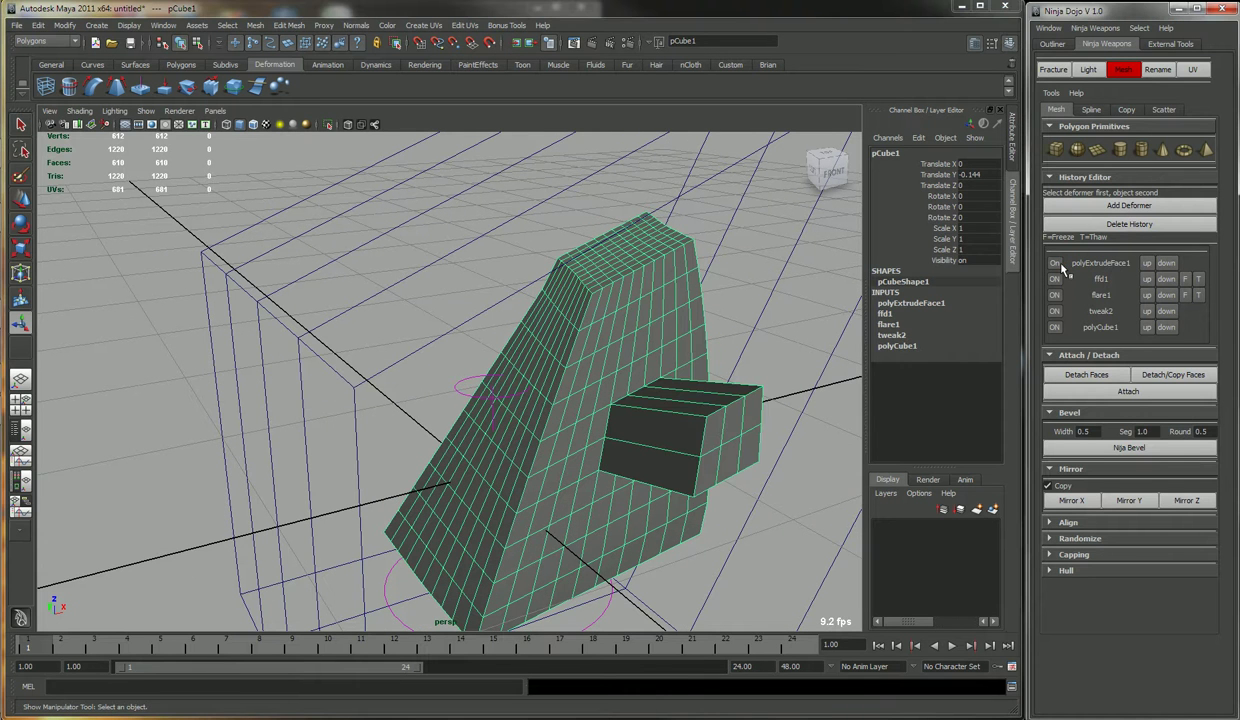
left_click(1056, 263)
left_click(1056, 263)
Switch off the cube's ffd1 and flare1 deformers and toggle polyExtrudeFace1 off and on without them
left_click(1055, 279)
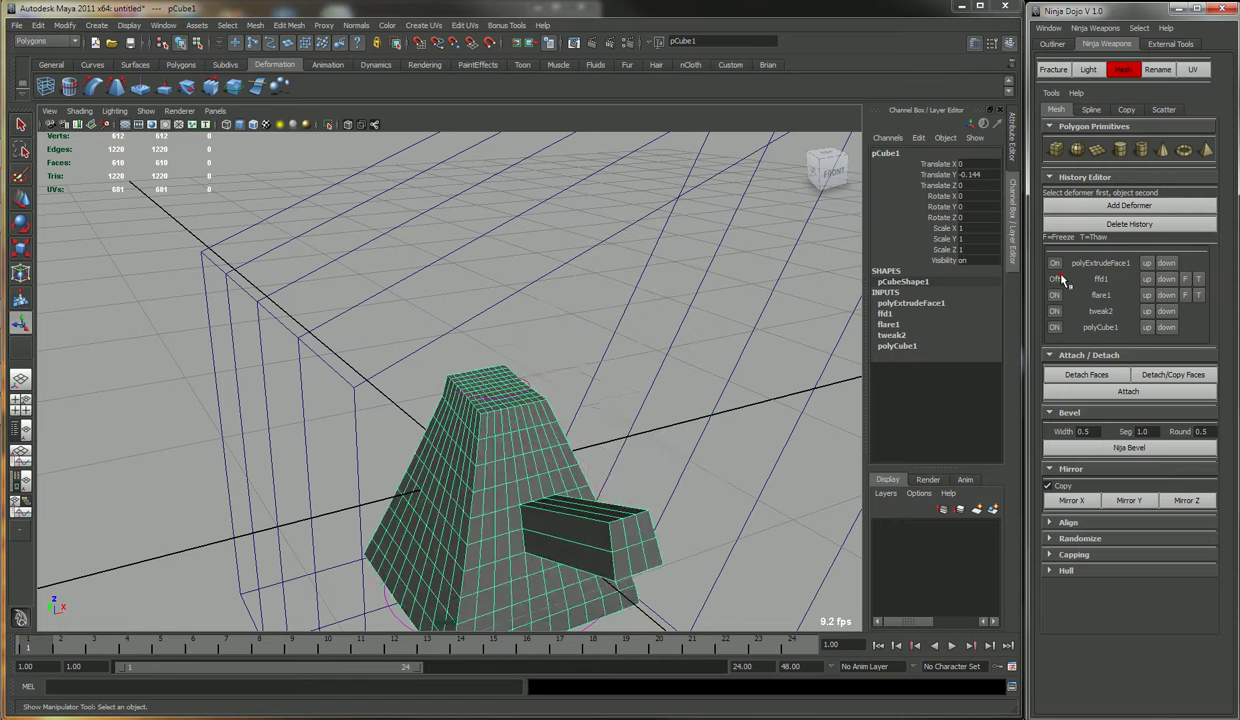
left_click(1054, 295)
left_click(1056, 263)
left_click(1056, 263)
mouse_move(626, 431)
left_mouse_down("alt")
mouse_move(634, 439)
mouse_move(590, 410)
mouse_move(526, 435)
mouse_move(628, 432)
left_mouse_up("alt")
left_click_drag(576, 463, 581, 422, "alt")
left_click(1055, 263)
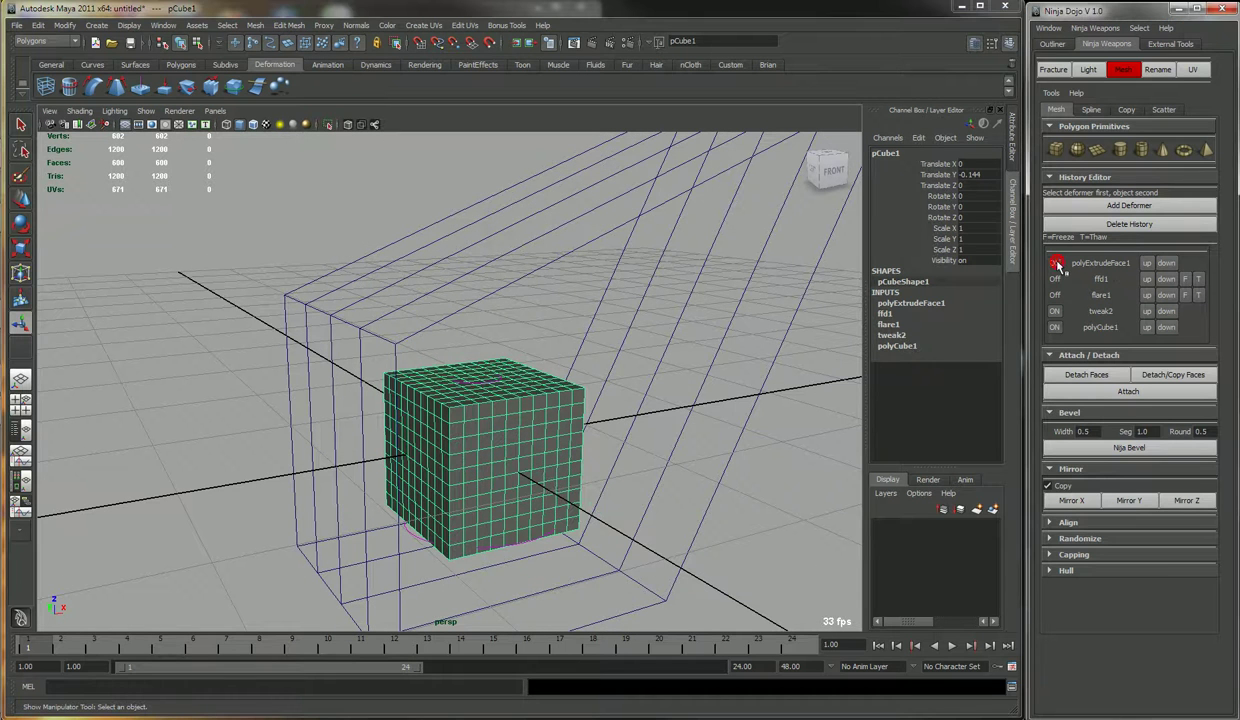
left_click(1055, 263)
Reselect the cube and switch its ffd1 and flare1 deformers back on
left_click_drag(552, 410, 490, 408, "alt")
left_click(712, 420)
left_click(558, 422)
left_click(1055, 279)
left_click(1055, 295)
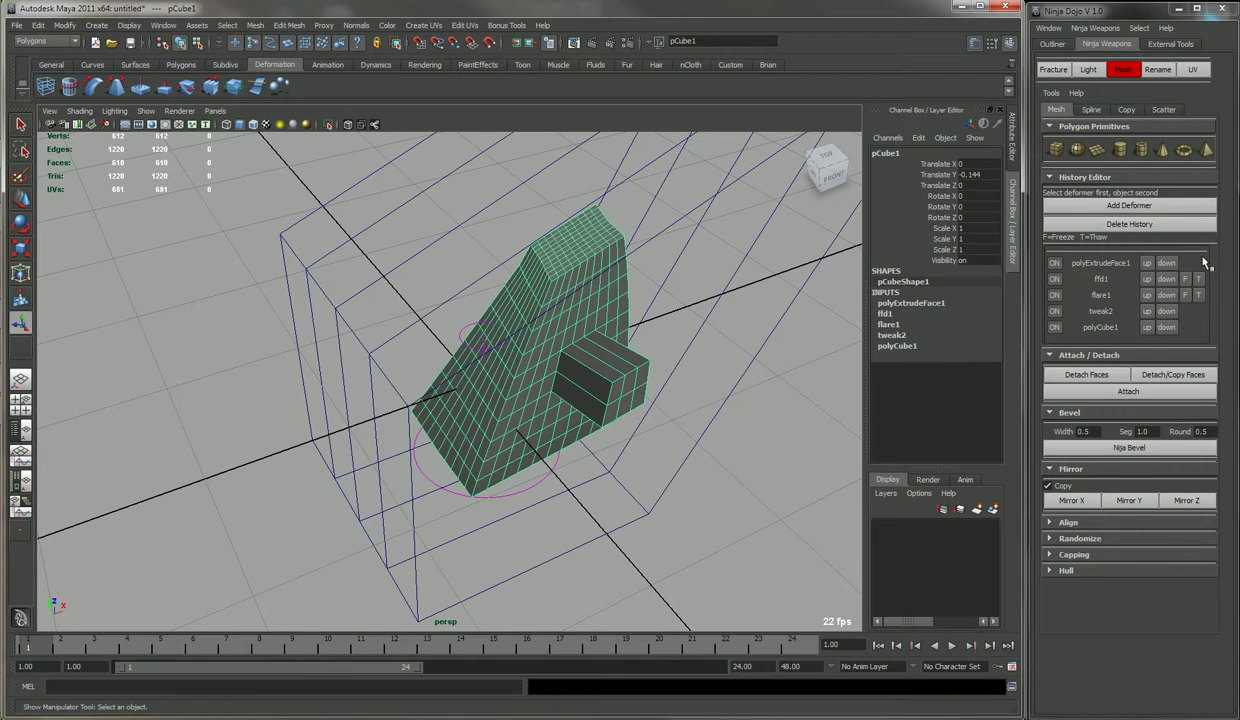
left_click(767, 437)
left_click(608, 362)
left_click(756, 386)
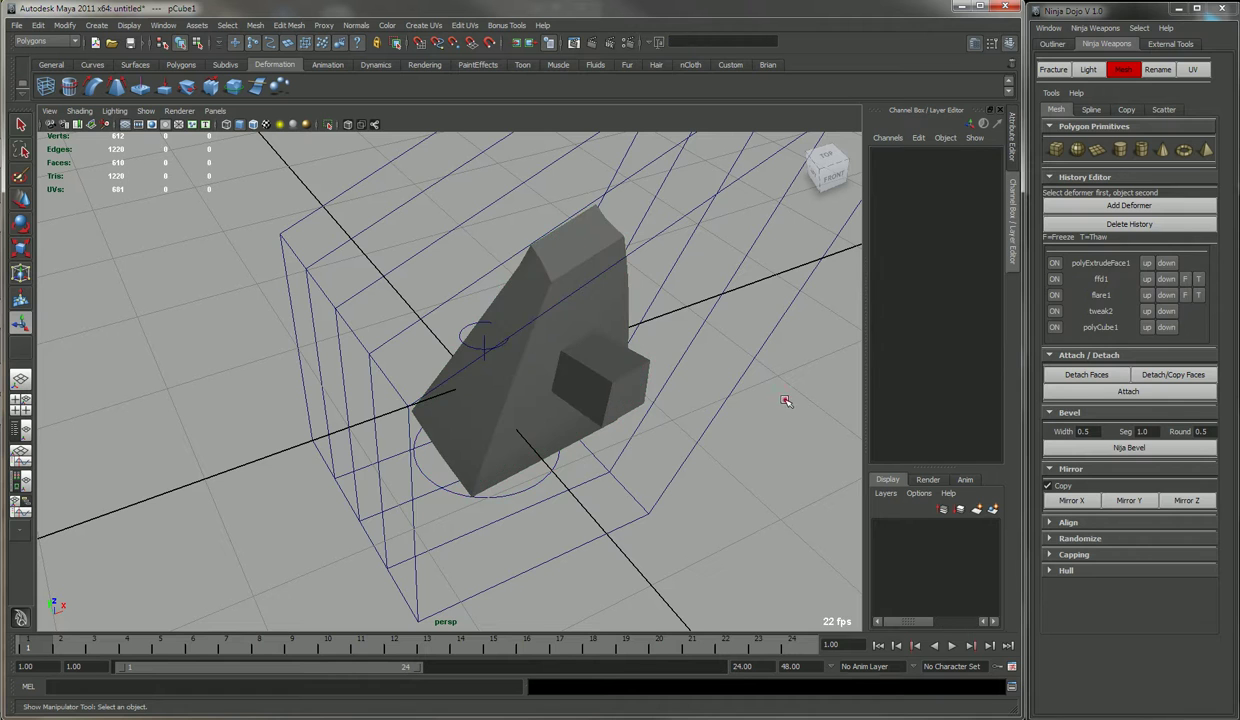
left_click(614, 374)
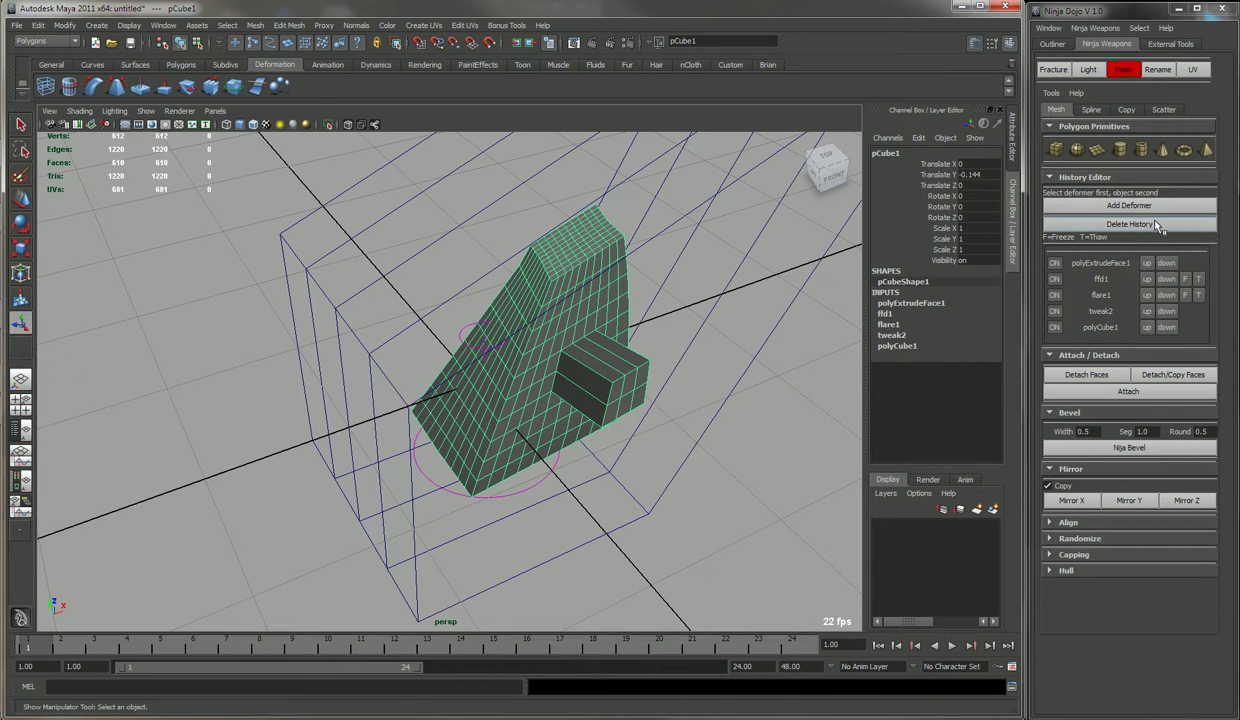